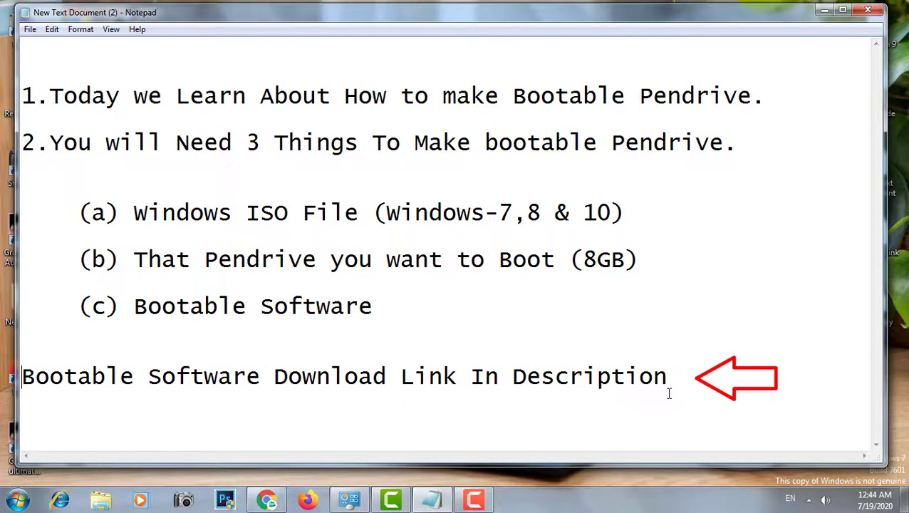
# Step: Minimize the notes, switch to Google Chrome and search Google for "jankari seekho.co"
pyautogui.click(825, 11)
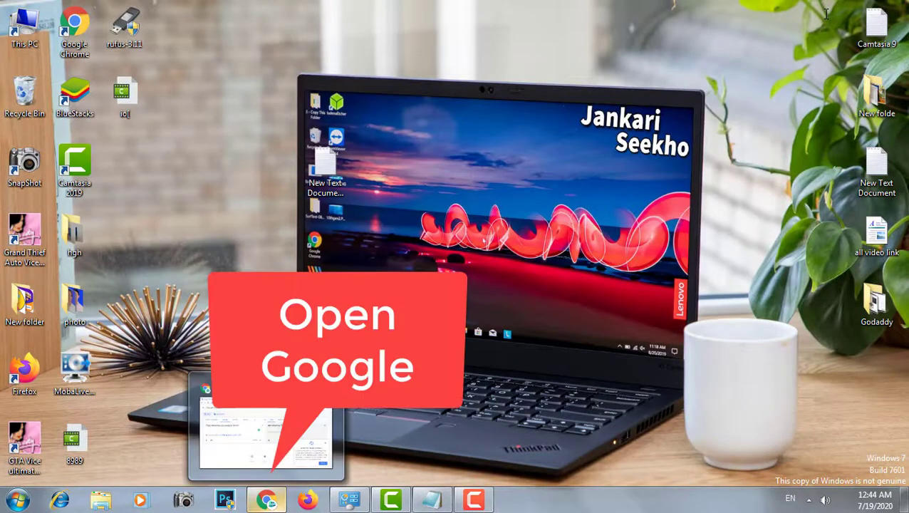
pyautogui.click(267, 499)
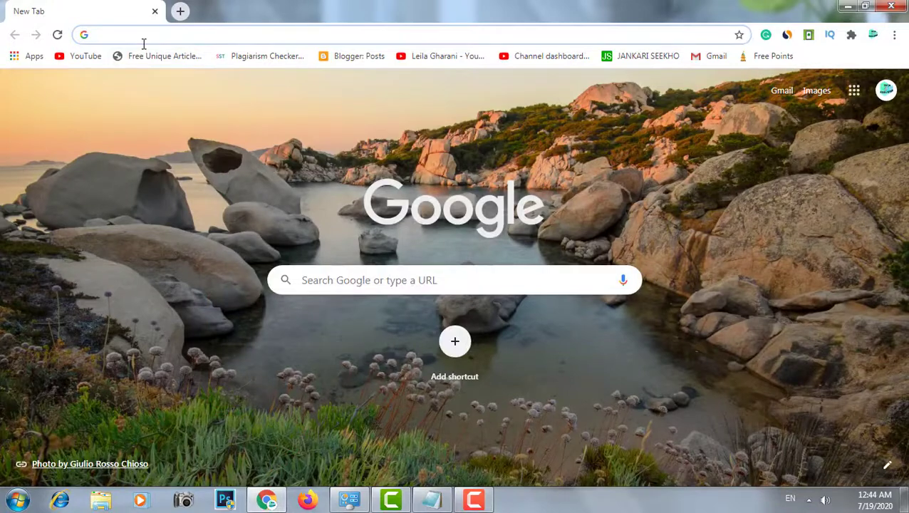
pyautogui.write('jank')
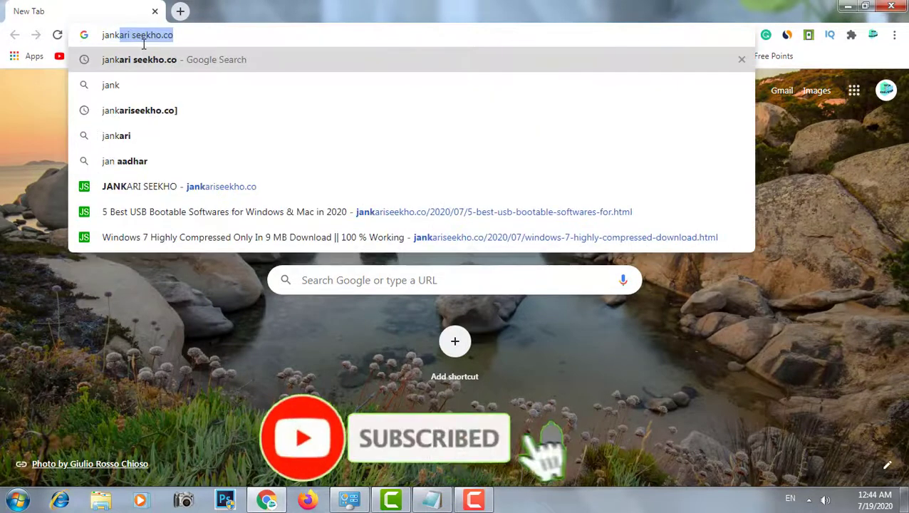
pyautogui.write('ari')
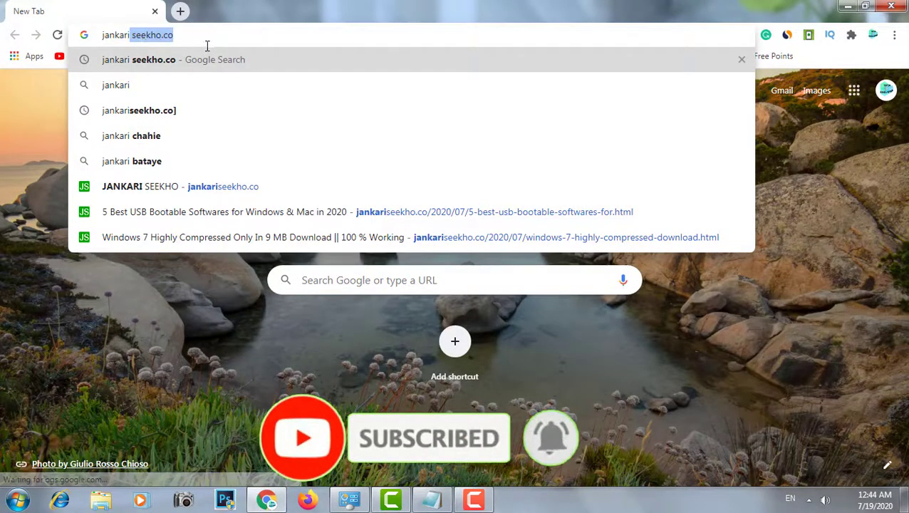
pyautogui.press('Right')
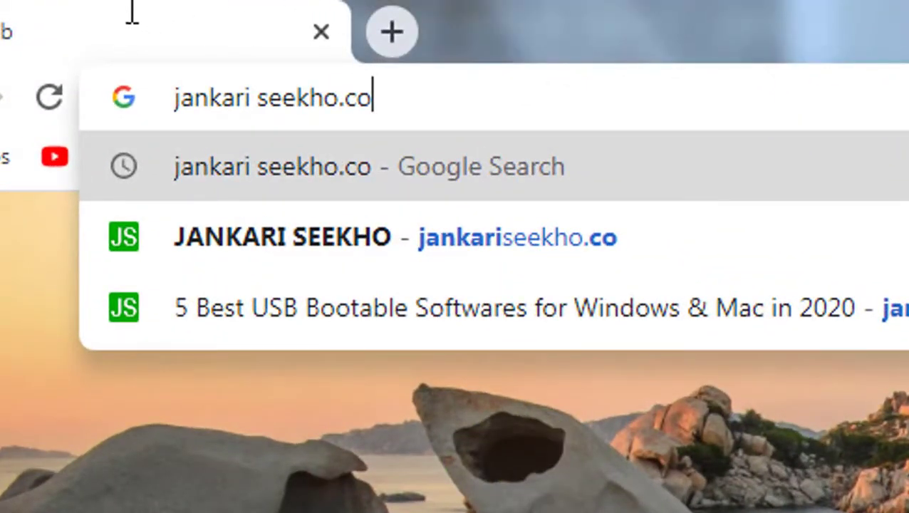
pyautogui.moveTo(138, 43); pyautogui.dragTo(482, 155)
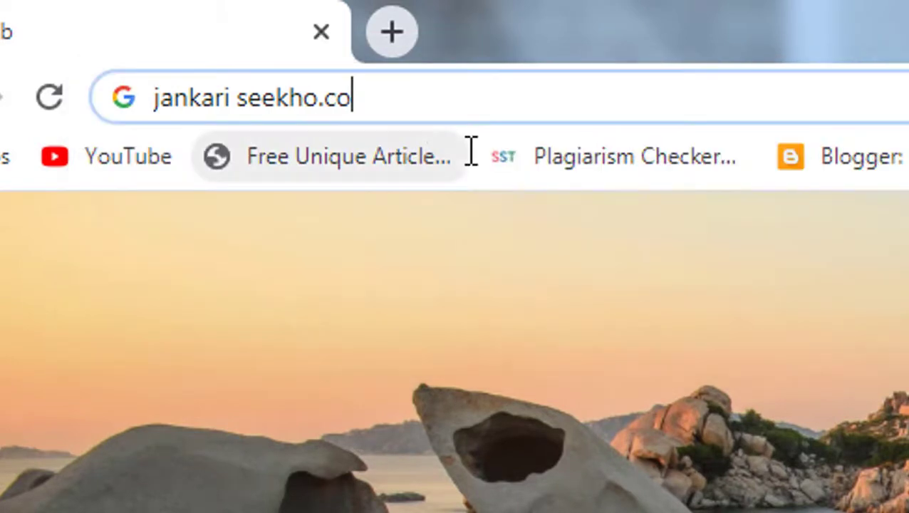
pyautogui.press('Return')
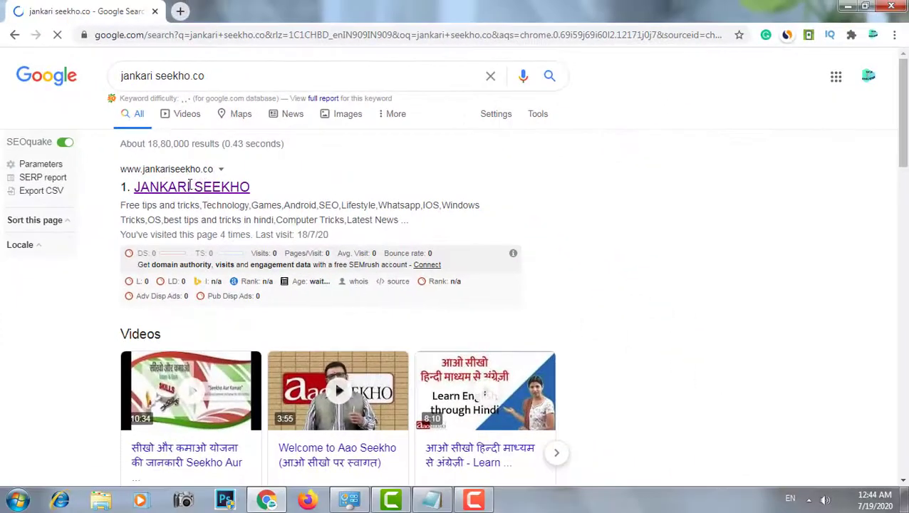
# Step: Open the JANKARI SEEKHO website from the search results and open its article "5 Best USB Bootable Softwares for Windows & Mac in 2020"
pyautogui.click(190, 186)
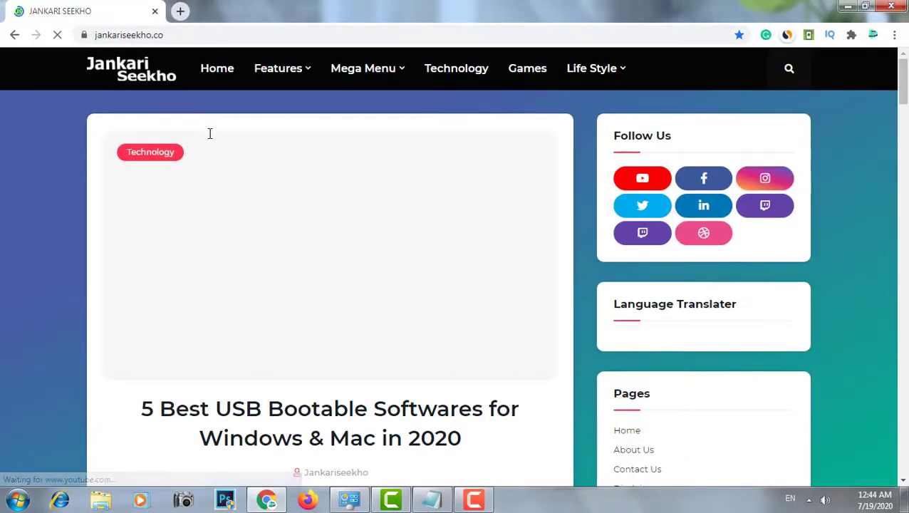
pyautogui.scroll(-1, 215, 148)
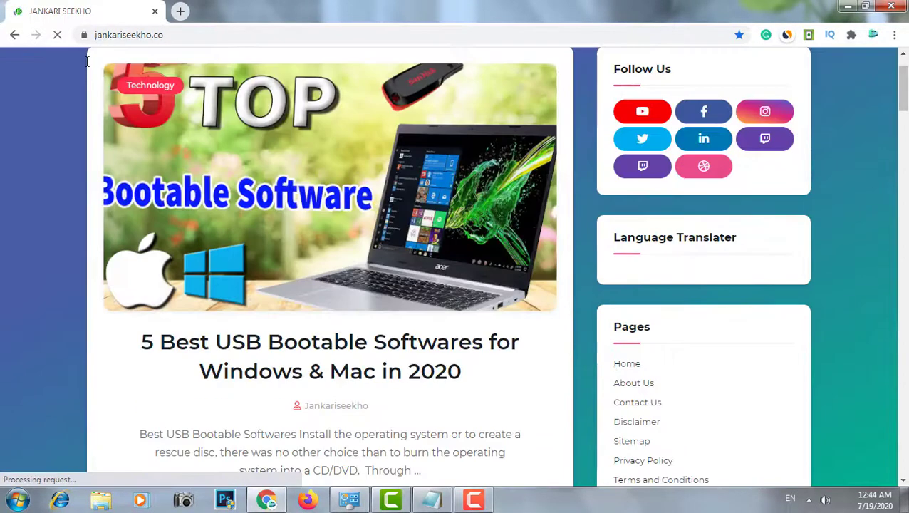
pyautogui.scroll(1, 156, 89)
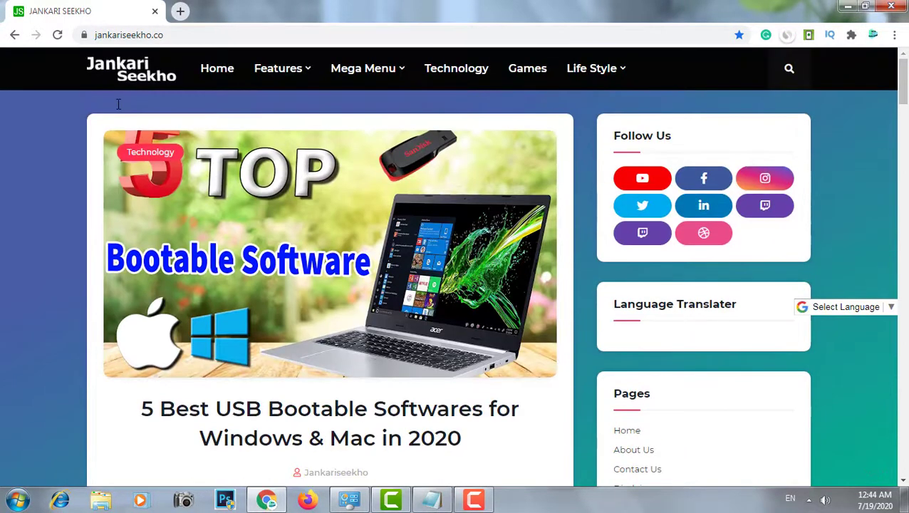
pyautogui.moveTo(106, 46); pyautogui.dragTo(248, 47)
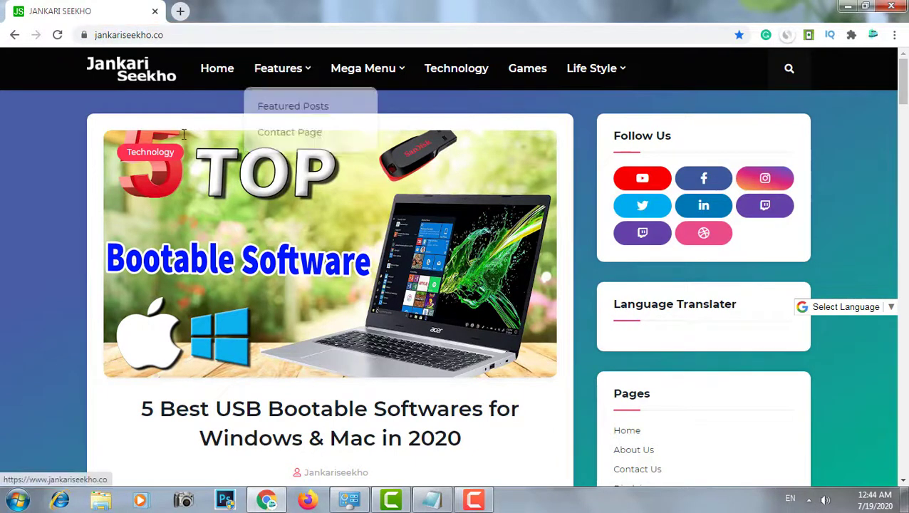
pyautogui.scroll(-1, 168, 344)
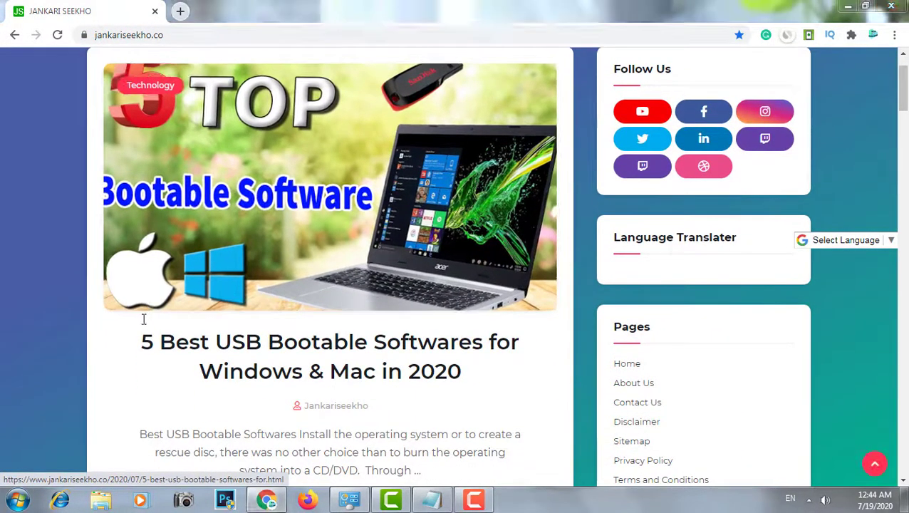
pyautogui.moveTo(119, 319)
pyautogui.mouseDown()
pyautogui.moveTo(158, 352)
pyautogui.moveTo(282, 386)
pyautogui.moveTo(556, 395)
pyautogui.mouseUp()
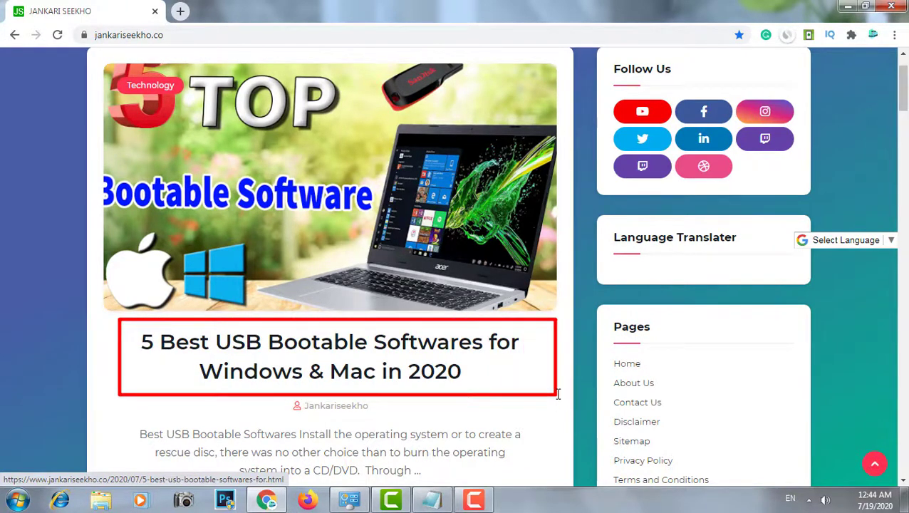
pyautogui.press('Escape')
pyautogui.scroll(1, 513, 387)
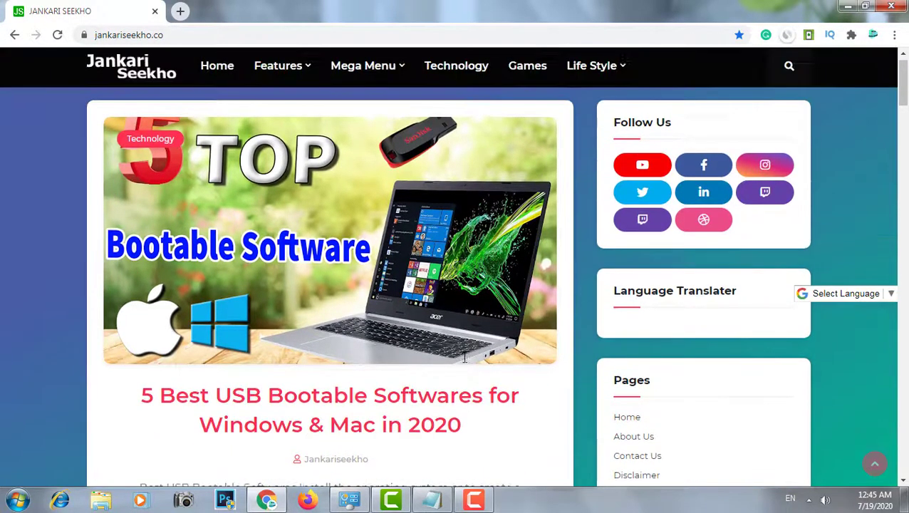
pyautogui.click(339, 297)
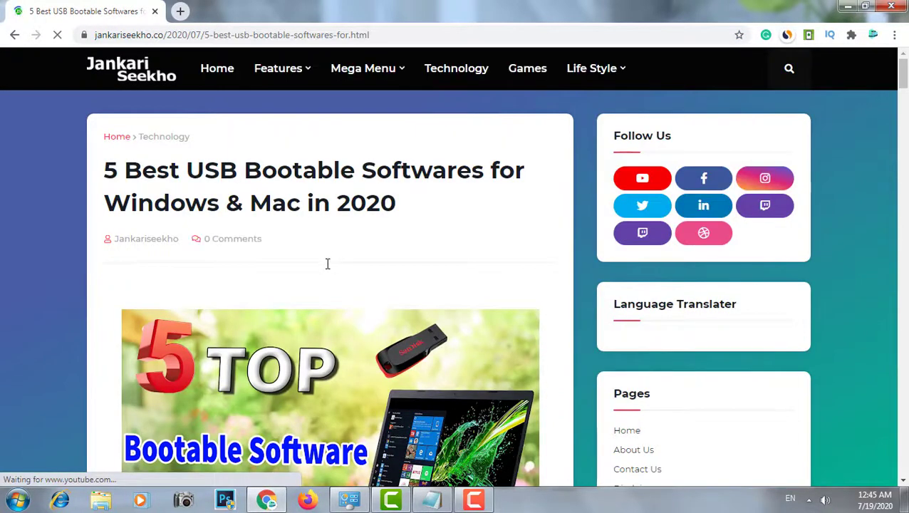
# Step: Read through the article's introduction, the section on creating a bootable USB from ISO, and the top 5 software list
pyautogui.scroll(-4, 328, 263)
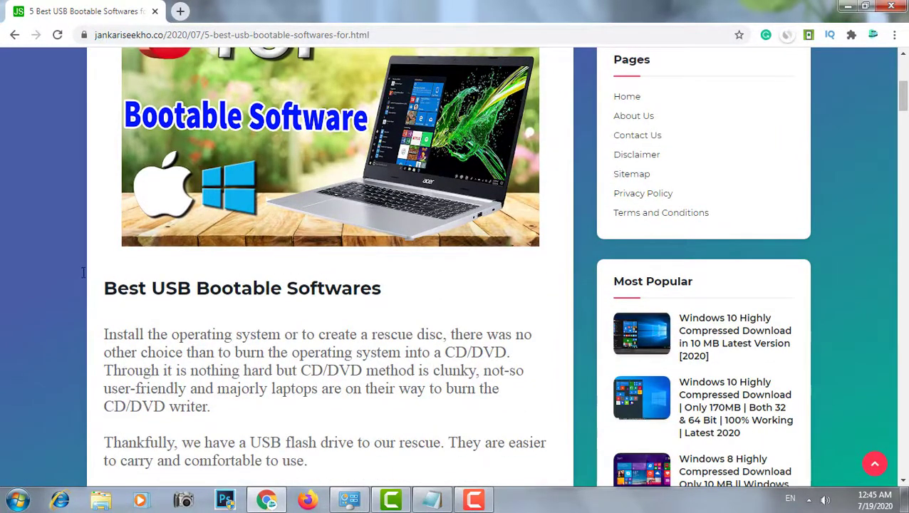
pyautogui.moveTo(85, 271)
pyautogui.mouseDown()
pyautogui.moveTo(204, 308)
pyautogui.moveTo(399, 307)
pyautogui.mouseUp()
pyautogui.scroll(-5, 223, 305)
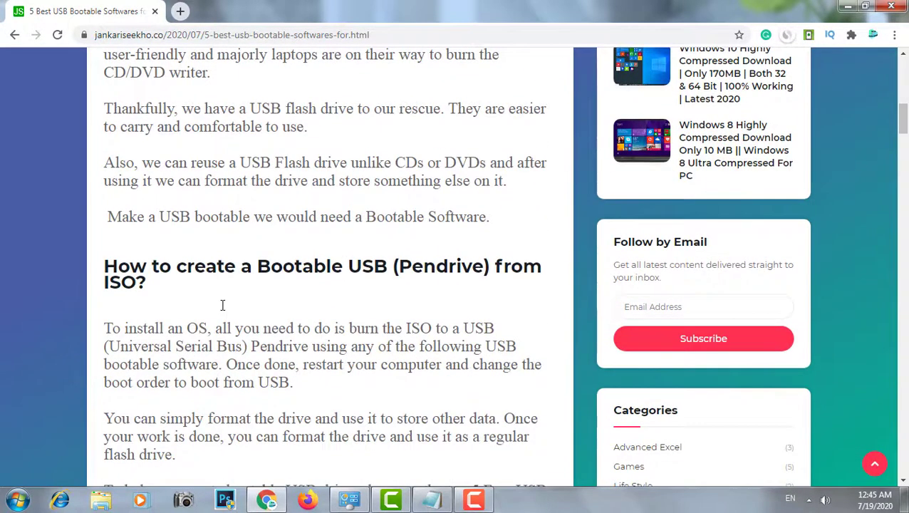
pyautogui.scroll(-1, 223, 305)
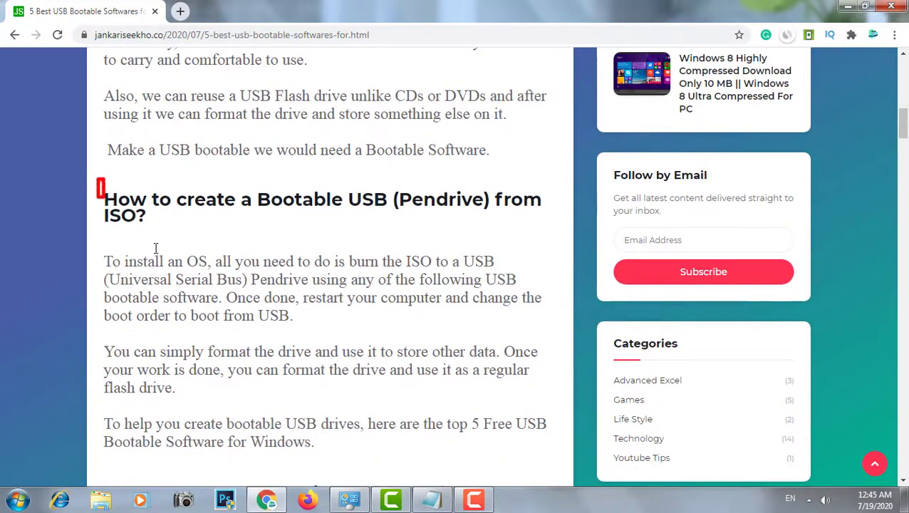
pyautogui.moveTo(156, 247); pyautogui.dragTo(551, 245)
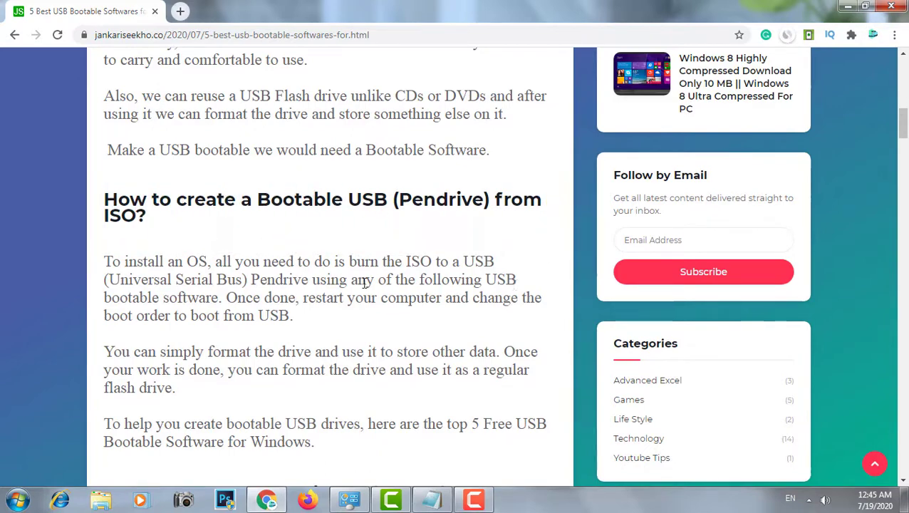
pyautogui.scroll(-4, 242, 297)
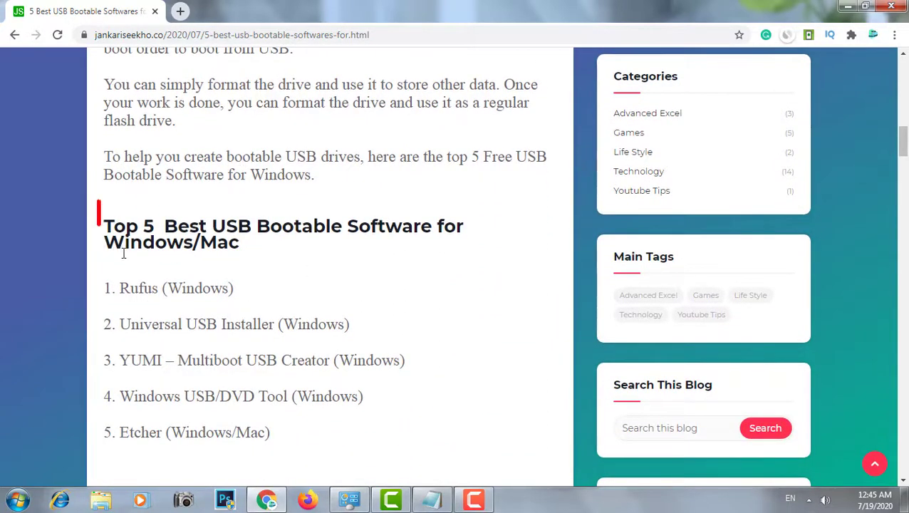
pyautogui.moveTo(124, 254)
pyautogui.mouseDown()
pyautogui.moveTo(270, 270)
pyautogui.moveTo(497, 265)
pyautogui.mouseUp()
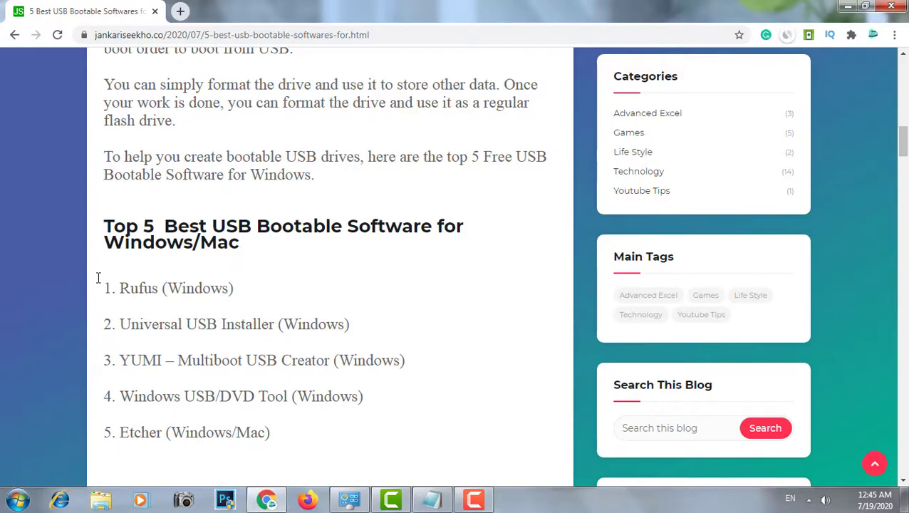
pyautogui.moveTo(94, 276)
pyautogui.mouseDown()
pyautogui.moveTo(143, 300)
pyautogui.moveTo(220, 302)
pyautogui.mouseUp()
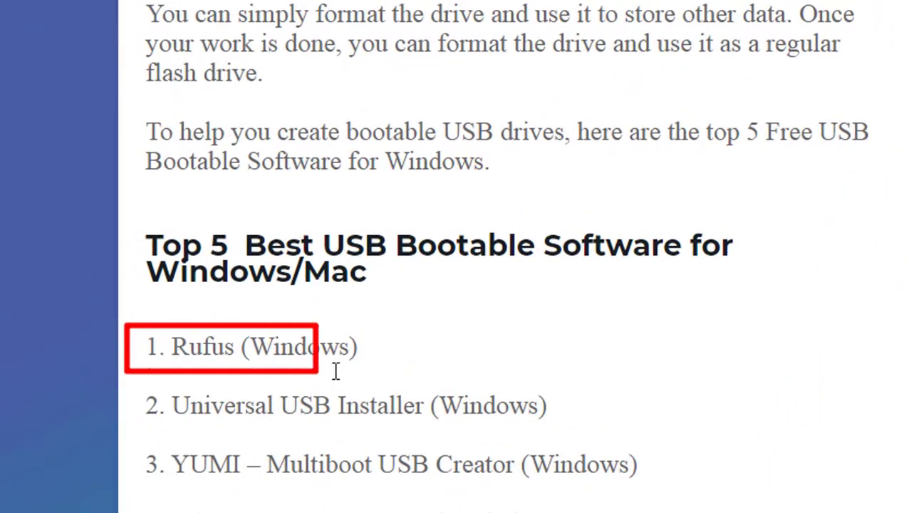
pyautogui.moveTo(336, 372); pyautogui.dragTo(390, 367)
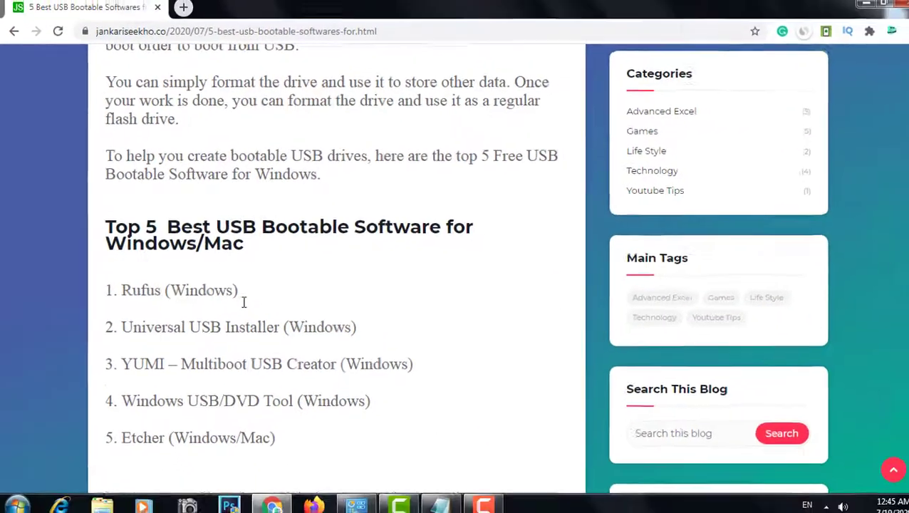
# Step: Examine the article's Rufus section, from its program screenshot down to the Rufus download link
pyautogui.scroll(-2, 388, 367)
pyautogui.scroll(-3, 239, 299)
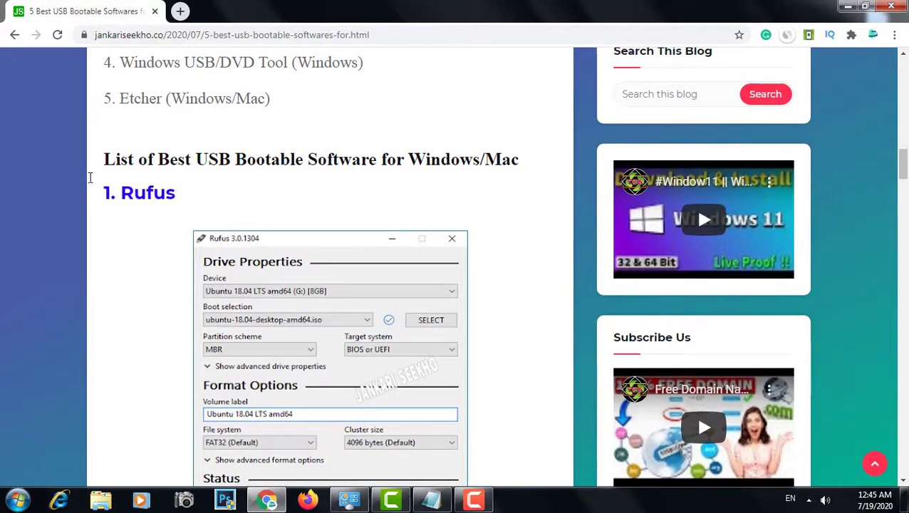
pyautogui.moveTo(89, 177)
pyautogui.mouseDown()
pyautogui.moveTo(128, 216)
pyautogui.moveTo(534, 428)
pyautogui.moveTo(568, 428)
pyautogui.mouseUp()
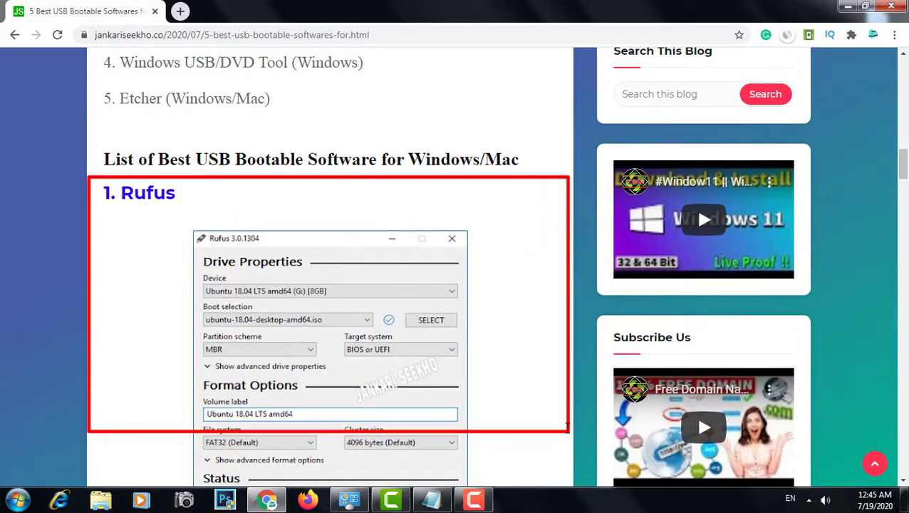
pyautogui.scroll(-1, 497, 417)
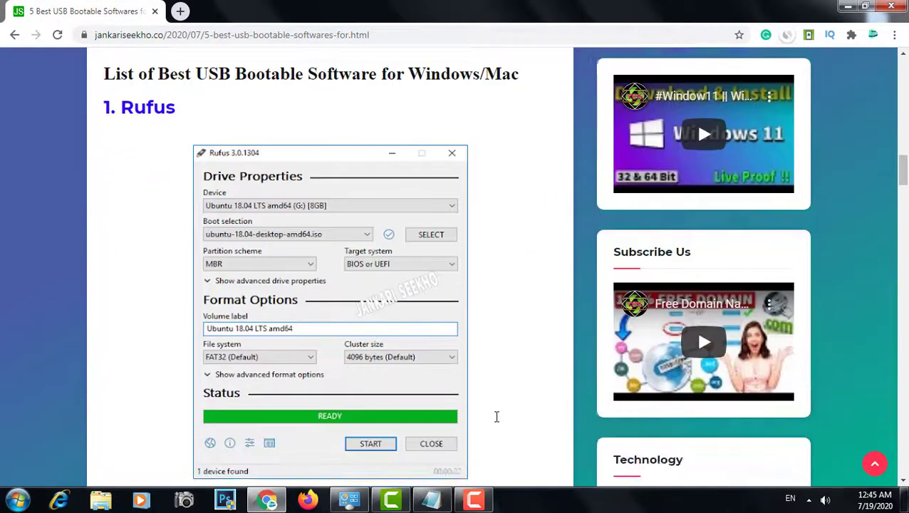
pyautogui.scroll(-3, 496, 417)
pyautogui.scroll(-4, 459, 385)
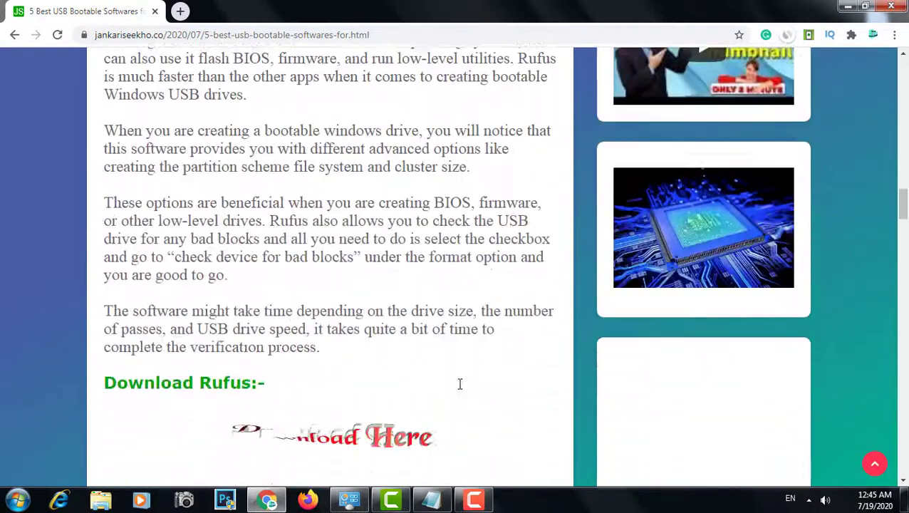
pyautogui.scroll(-2, 459, 384)
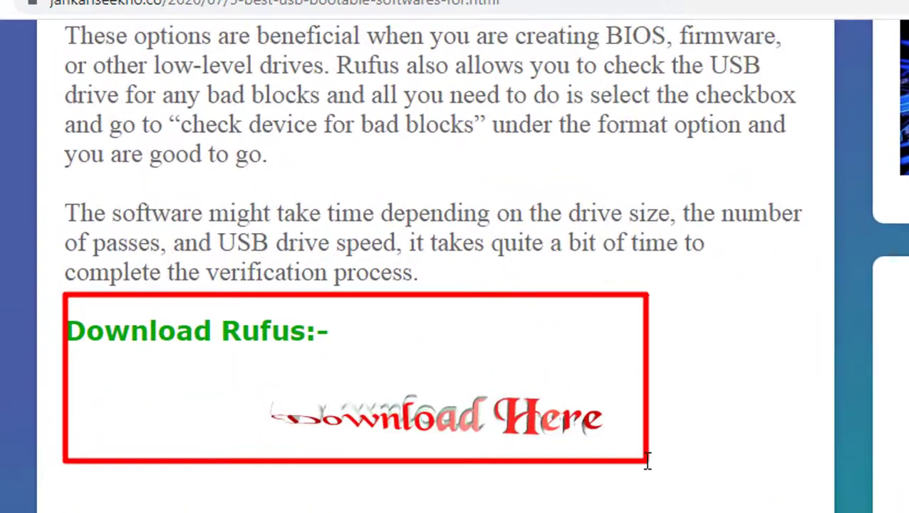
pyautogui.moveTo(648, 461); pyautogui.dragTo(700, 466)
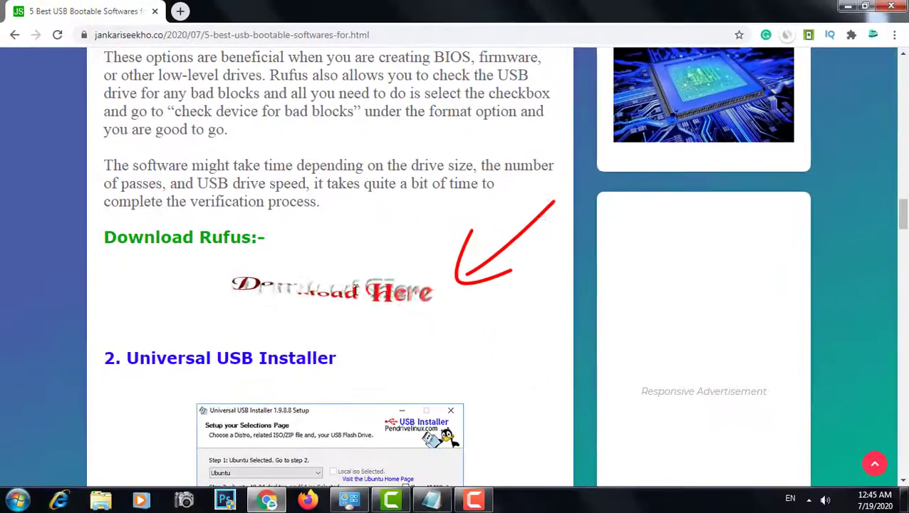
# Step: Follow the article's Rufus download link and download Rufus 3.11 from the official Rufus website
pyautogui.click(356, 288)
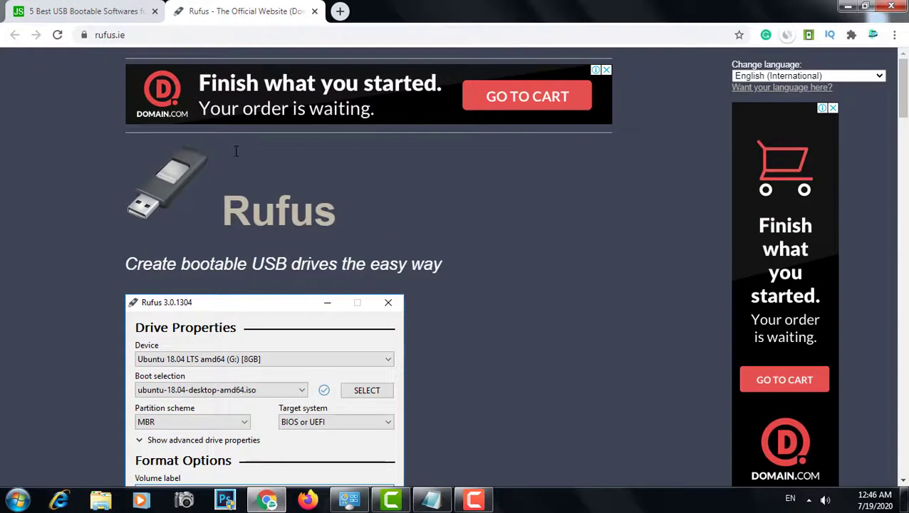
pyautogui.scroll(-5, 236, 151)
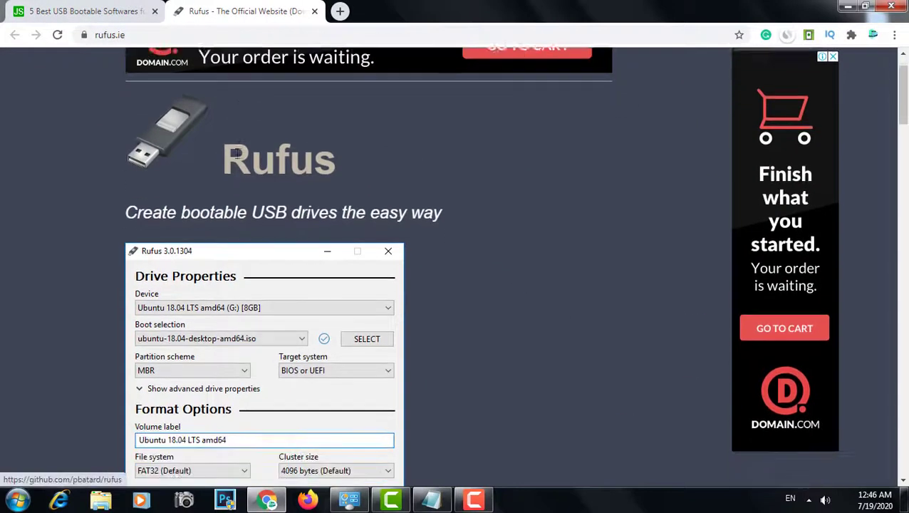
pyautogui.scroll(-8, 238, 153)
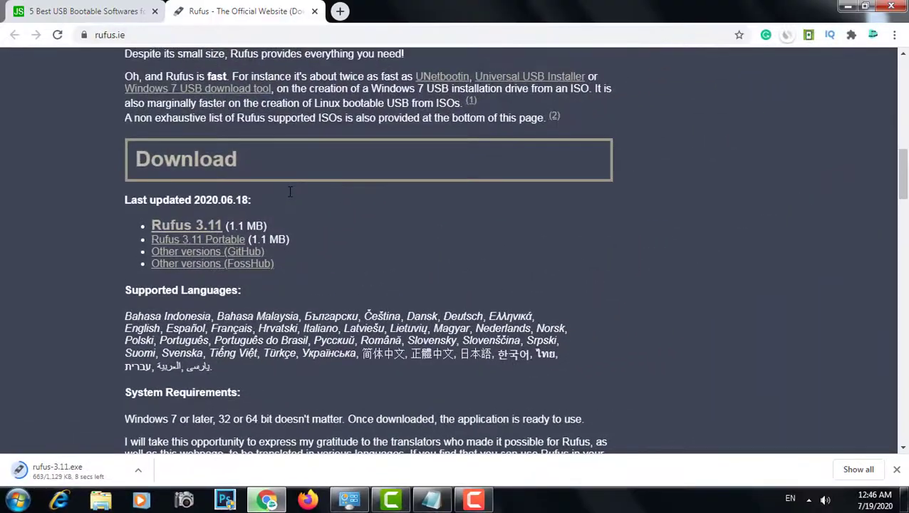
# Step: Remove the deleted rufus-3.11.exe entry from the browser's download list and show the newly downloaded file in its folder
pyautogui.hotkey('ctrl', 'j')
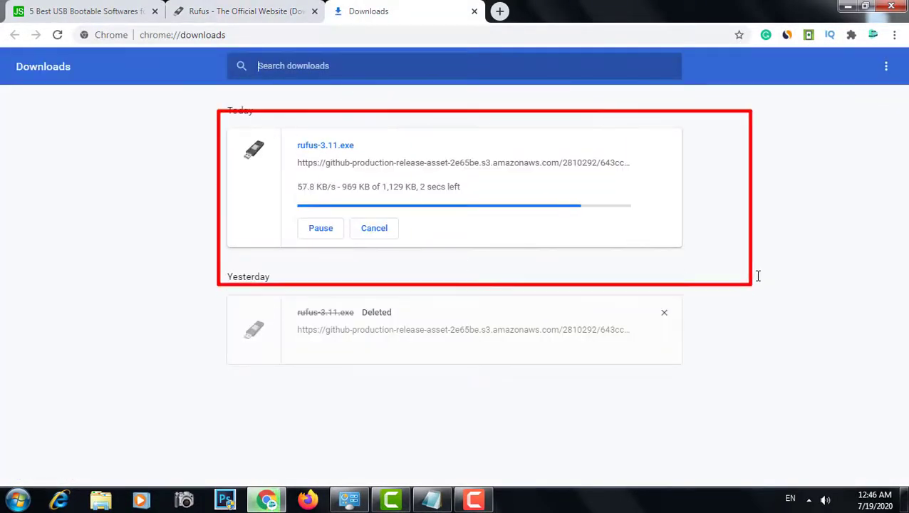
pyautogui.click(665, 311)
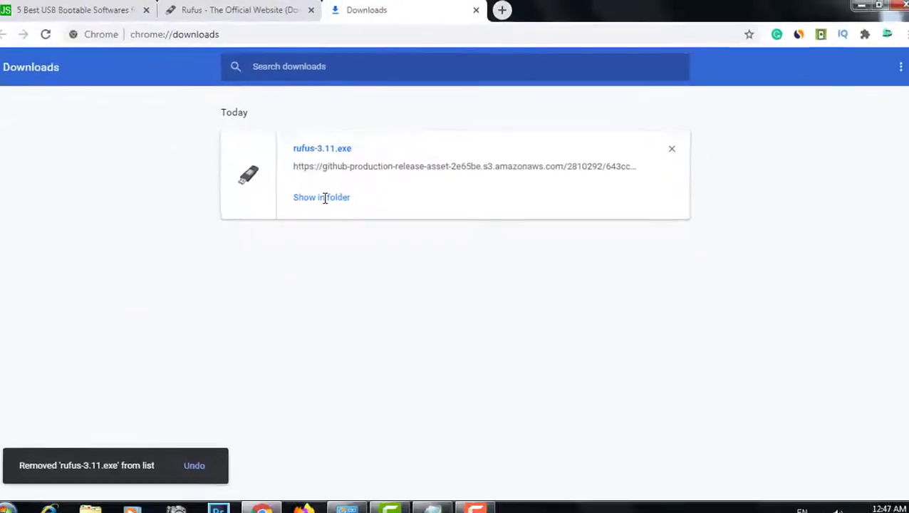
pyautogui.click(325, 199)
pyautogui.click(361, 189)
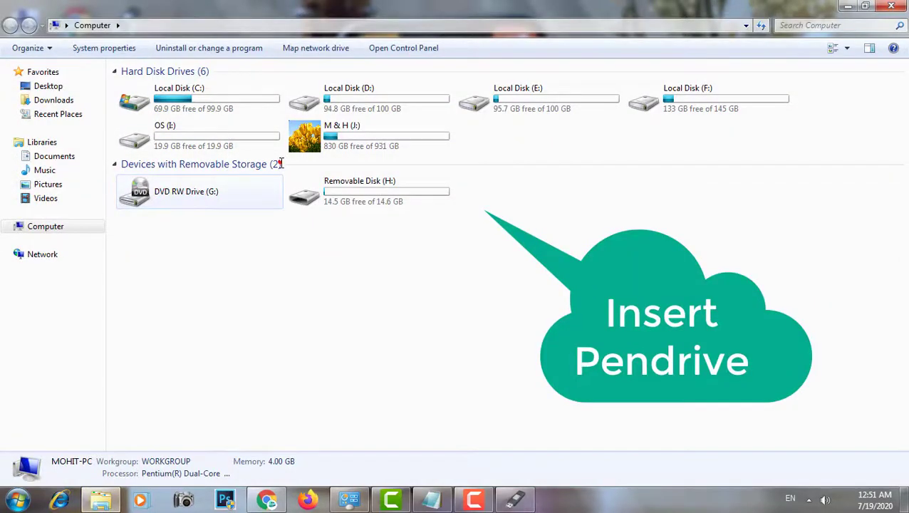
# Step: Quick-format Removable Disk (H:) with the NTFS file system, accept the data-erase warning, and close the format and Computer windows
pyautogui.moveTo(279, 162)
pyautogui.mouseDown()
pyautogui.moveTo(326, 221)
pyautogui.moveTo(495, 227)
pyautogui.mouseUp()
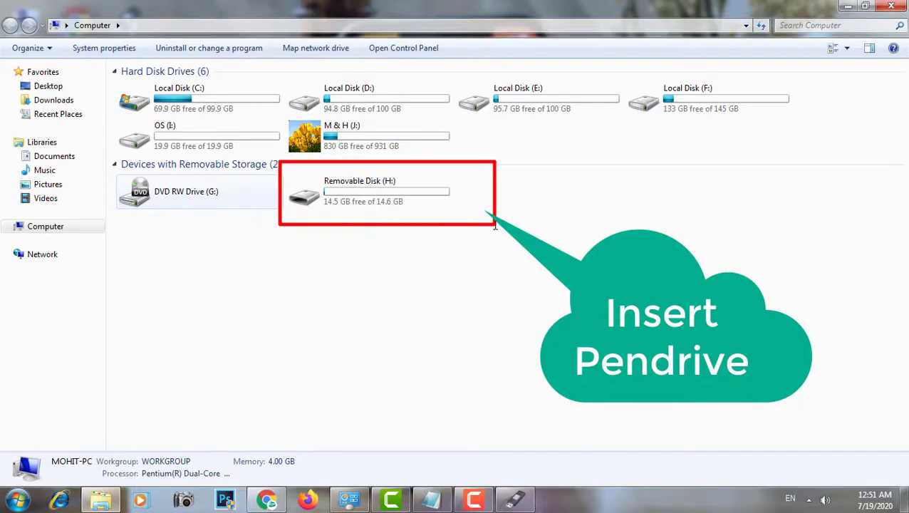
pyautogui.click(383, 198)
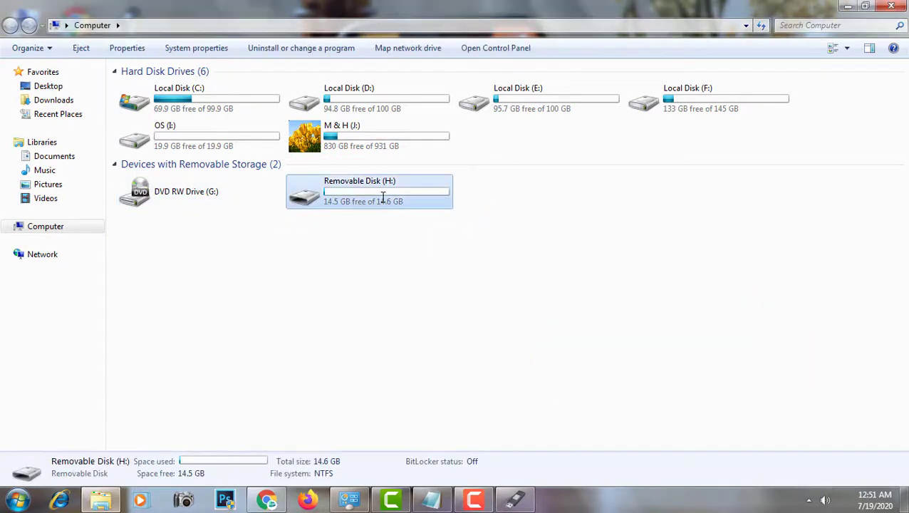
pyautogui.rightClick(383, 198)
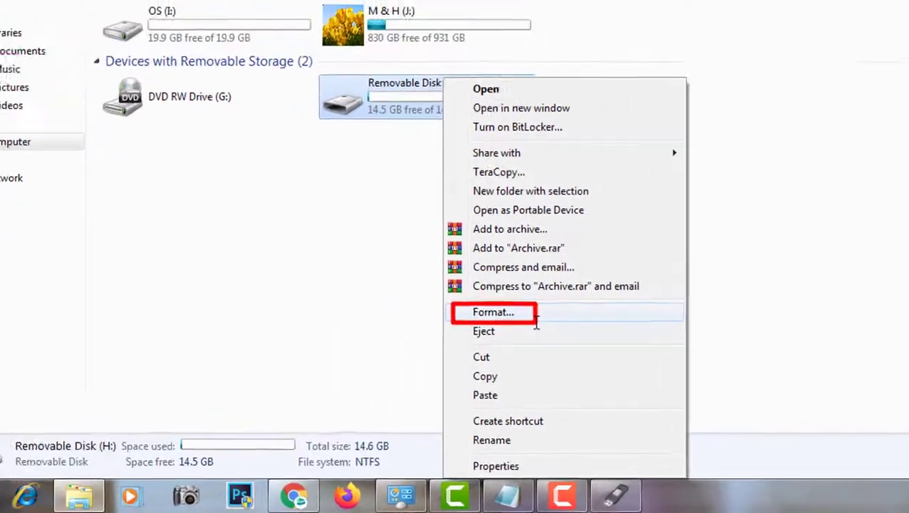
pyautogui.click(570, 322)
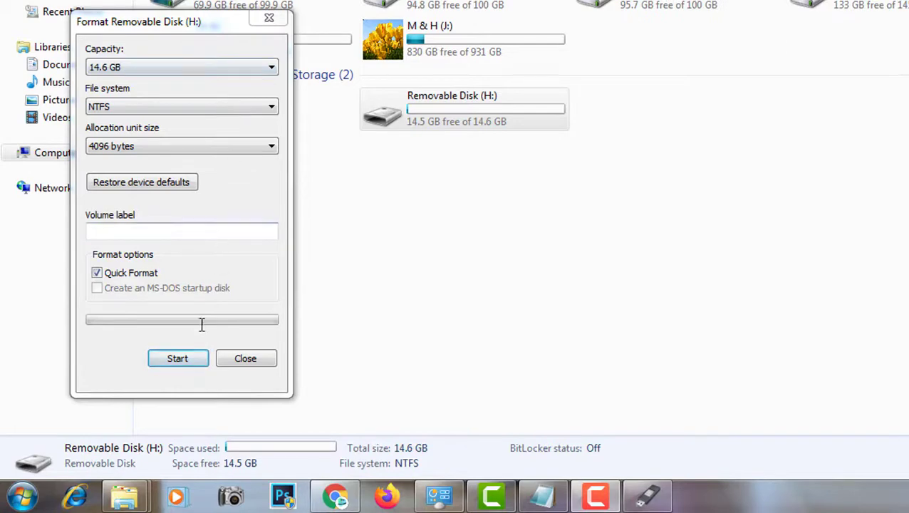
pyautogui.click(186, 356)
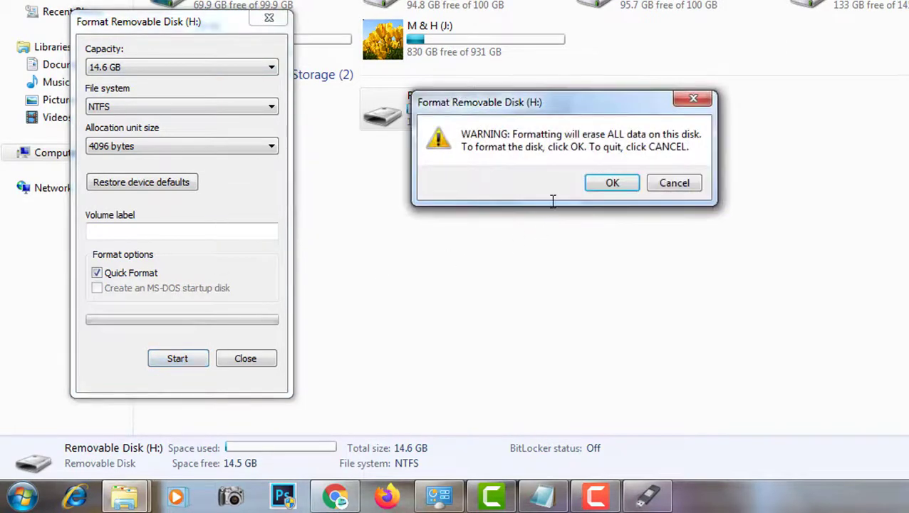
pyautogui.click(606, 183)
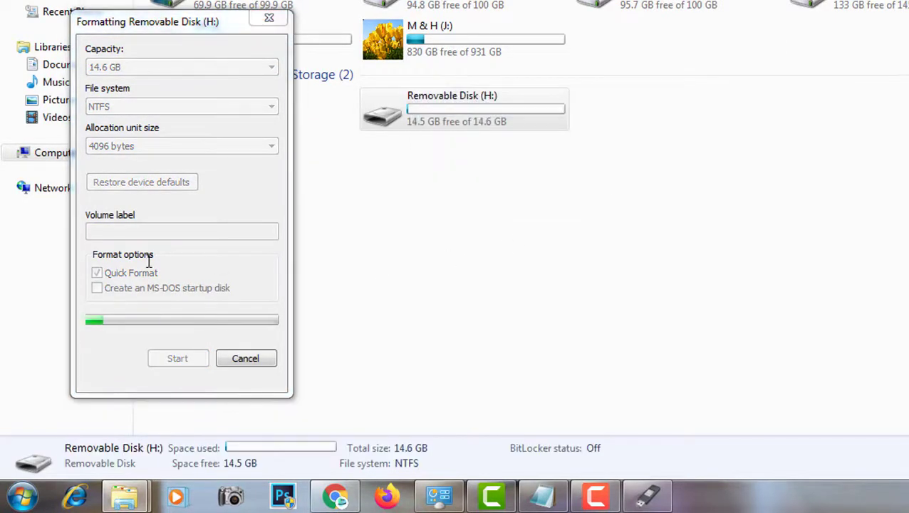
pyautogui.moveTo(417, 87)
pyautogui.mouseDown()
pyautogui.moveTo(538, 177)
pyautogui.moveTo(757, 191)
pyautogui.mouseUp()
pyautogui.moveTo(744, 209); pyautogui.dragTo(725, 211)
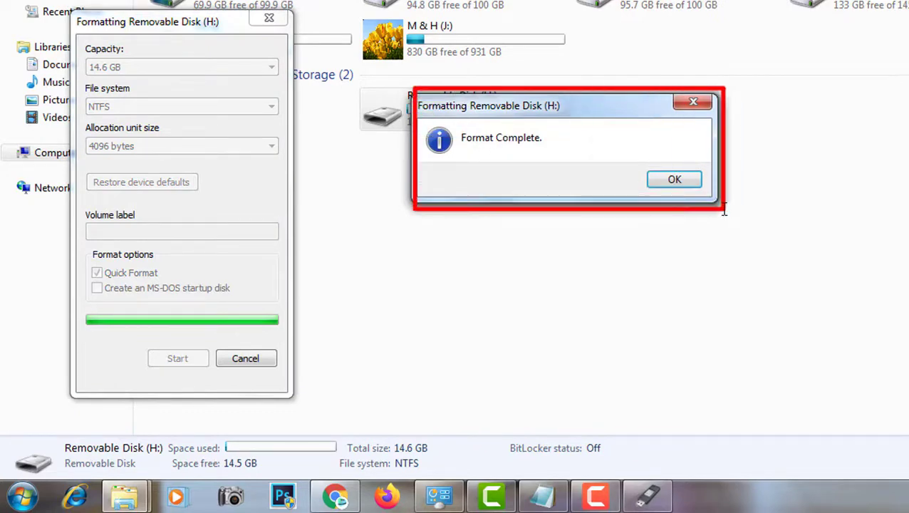
pyautogui.click(672, 179)
pyautogui.click(270, 18)
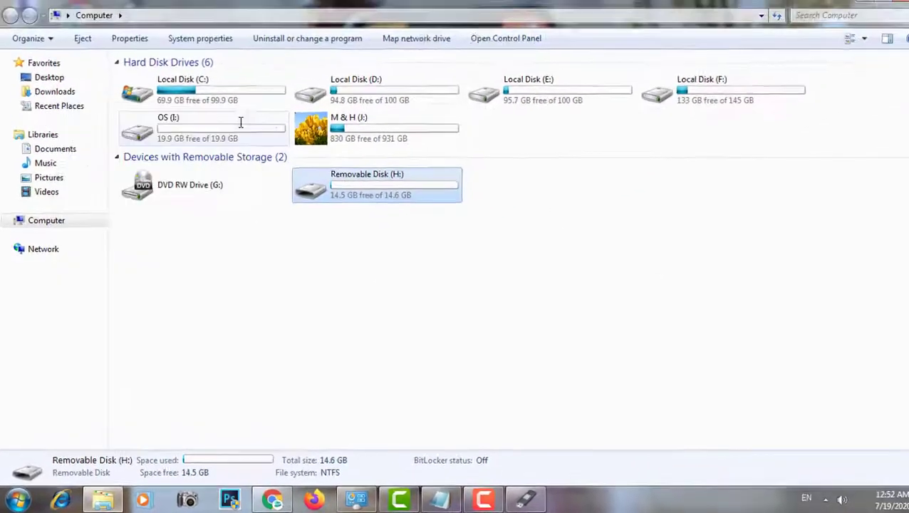
pyautogui.click(900, 5)
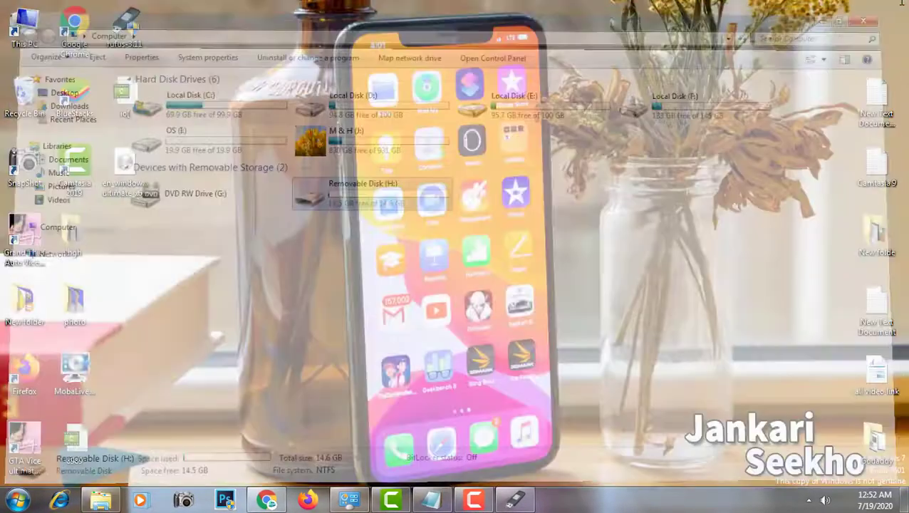
# Step: Move the Windows 7 Ultimate ISO file to a free spot on the desktop and launch rufus-3.11
pyautogui.moveTo(125, 165); pyautogui.dragTo(193, 192)
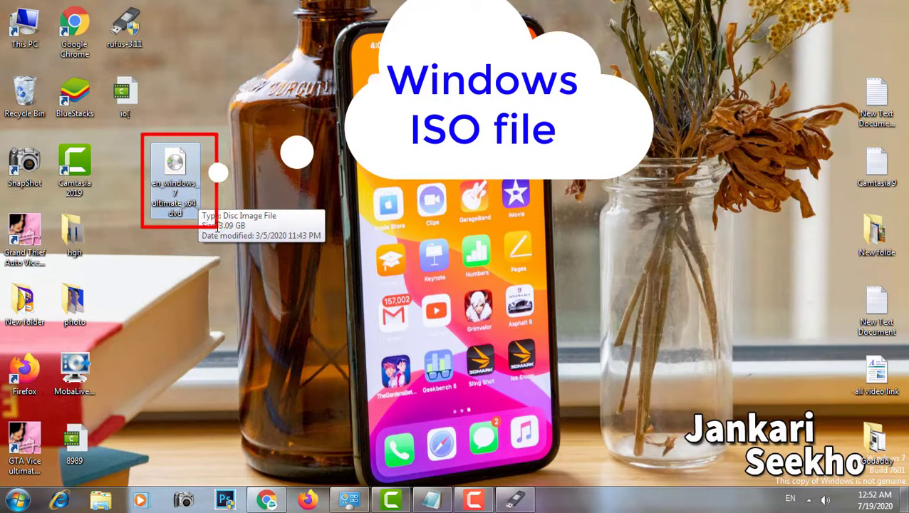
pyautogui.click(250, 235)
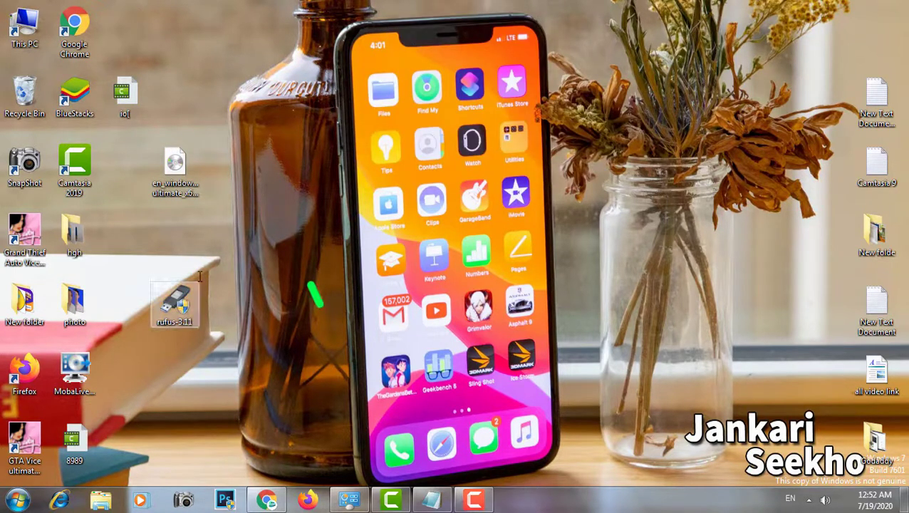
pyautogui.doubleClick(175, 303)
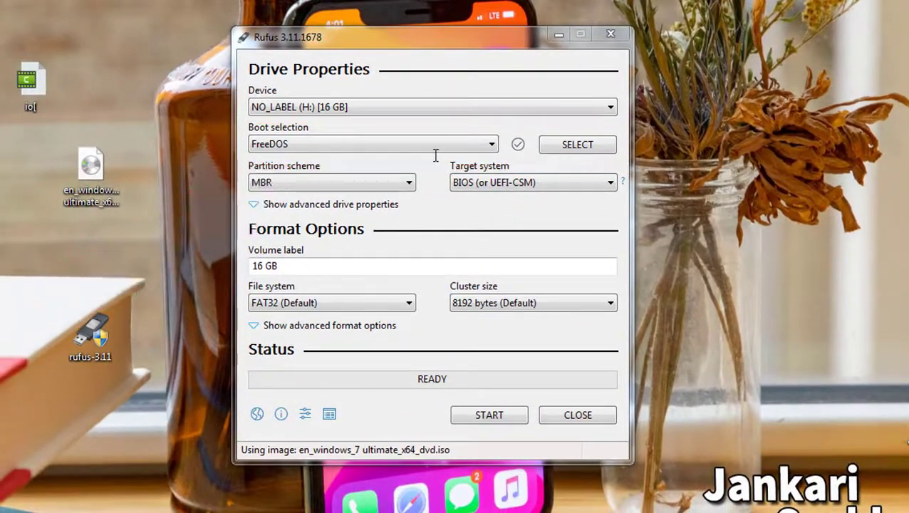
# Step: Load the en_windows_7 ultimate_x64_dvd ISO image from the desktop as the boot selection
pyautogui.click(576, 145)
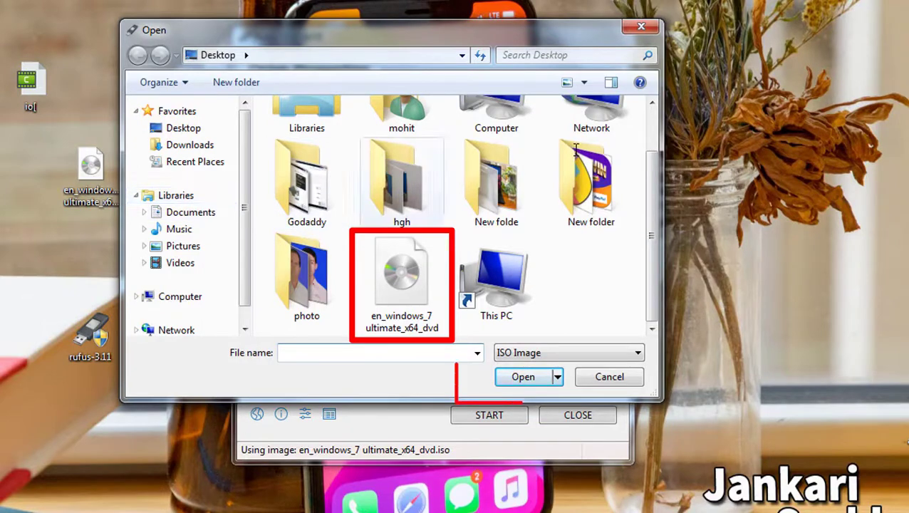
pyautogui.click(389, 267)
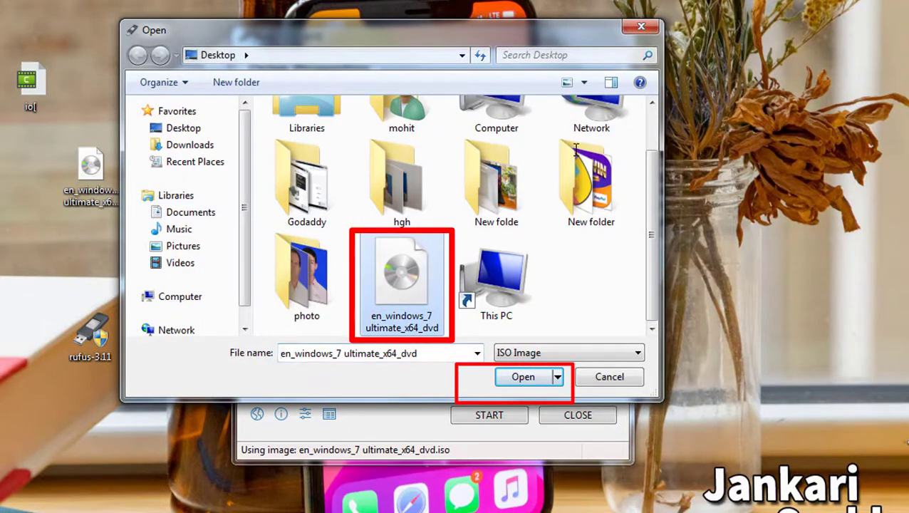
pyautogui.press('Return')
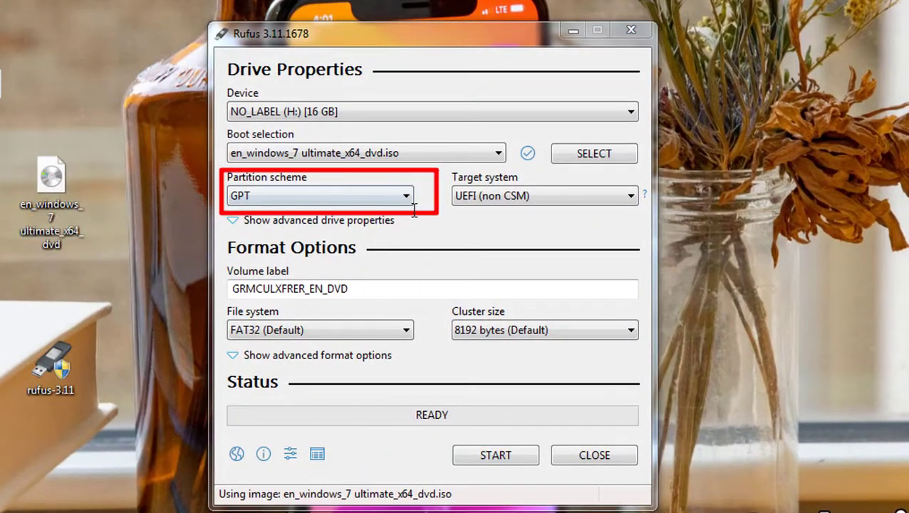
# Step: Set the partition scheme to MBR
pyautogui.click(310, 194)
pyautogui.press('Up')
pyautogui.click(246, 214)
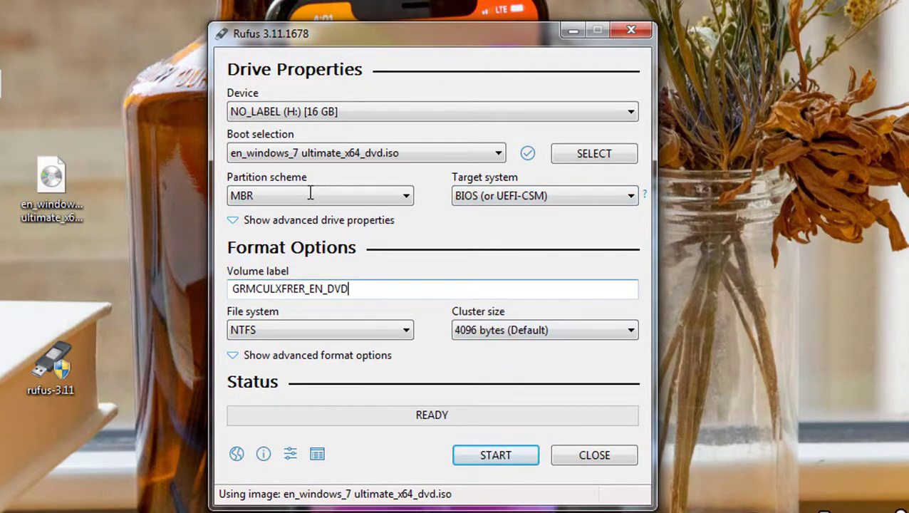
# Step: Replace the default volume label with "Window 7"
pyautogui.press('BackSpace')
pyautogui.press('BackSpace')
pyautogui.press('BackSpace')
pyautogui.press('BackSpace')
pyautogui.press('BackSpace')
pyautogui.press('BackSpace')
pyautogui.press('BackSpace')
pyautogui.press('BackSpace')
pyautogui.press('BackSpace')
pyautogui.press('BackSpace')
pyautogui.press('BackSpace')
pyautogui.press('BackSpace')
pyautogui.press('BackSpace')
pyautogui.press('BackSpace')
pyautogui.press('BackSpace')
pyautogui.press('BackSpace')
pyautogui.press('BackSpace')
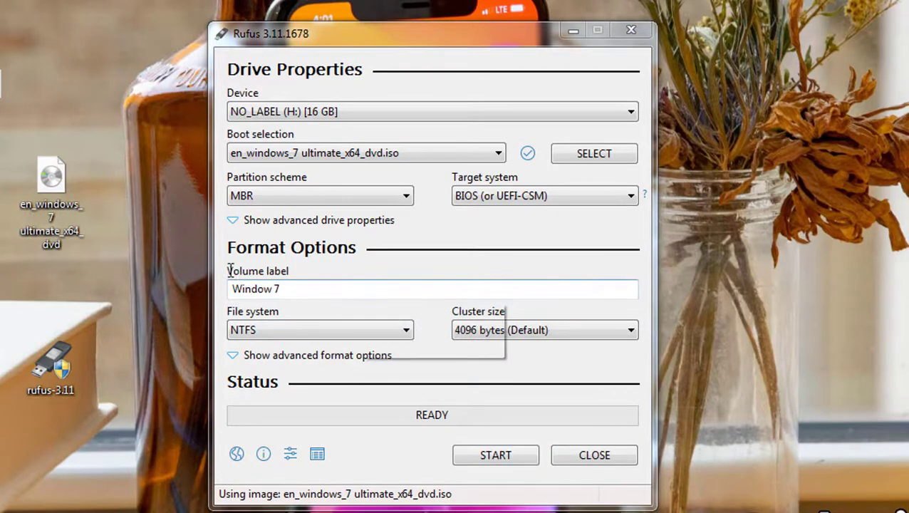
pyautogui.moveTo(225, 264)
pyautogui.mouseDown()
pyautogui.moveTo(293, 306)
pyautogui.moveTo(558, 308)
pyautogui.mouseUp()
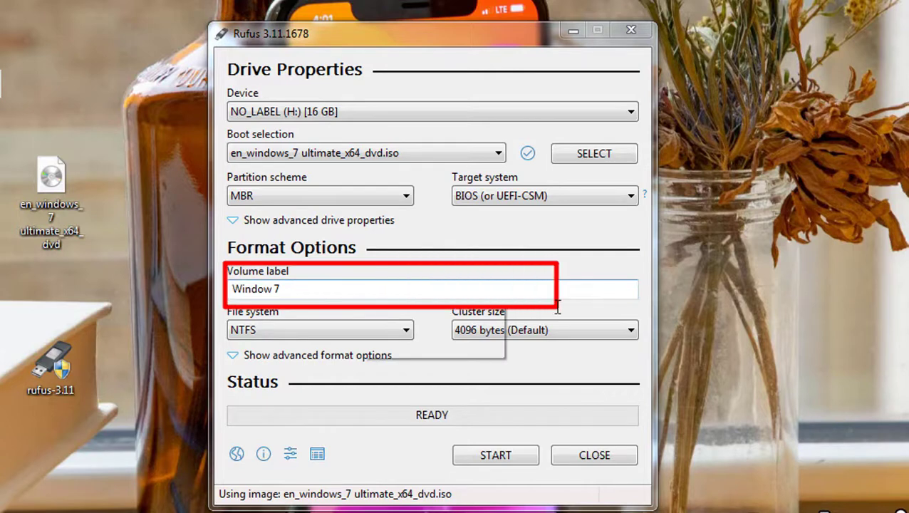
pyautogui.press('Escape')
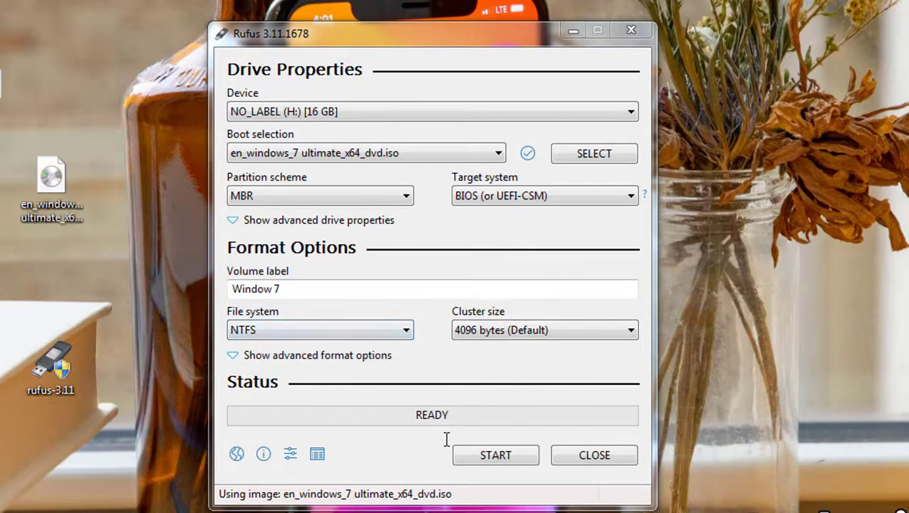
# Step: Start writing the Windows 7 image to the 16 GB pendrive and accept the warning about destroying its data
pyautogui.moveTo(434, 430)
pyautogui.mouseDown()
pyautogui.moveTo(491, 483)
pyautogui.moveTo(556, 490)
pyautogui.mouseUp()
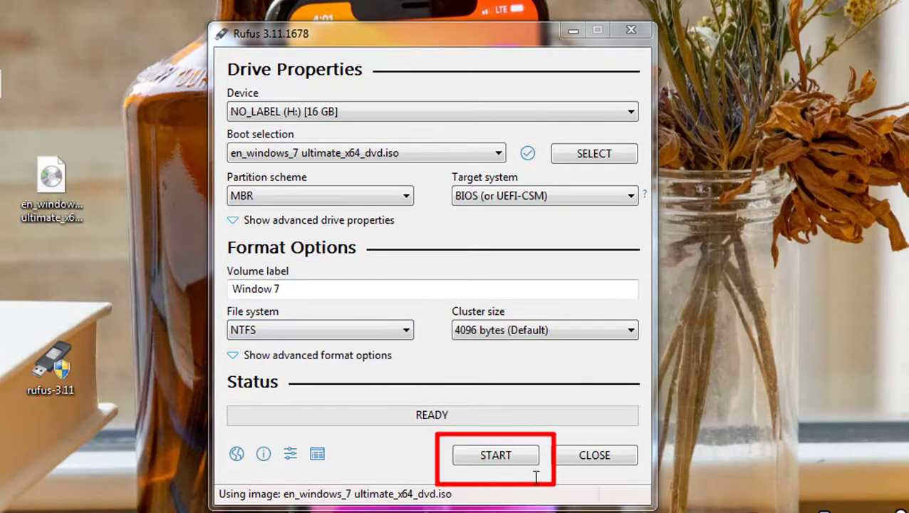
pyautogui.press('Escape')
pyautogui.click(498, 459)
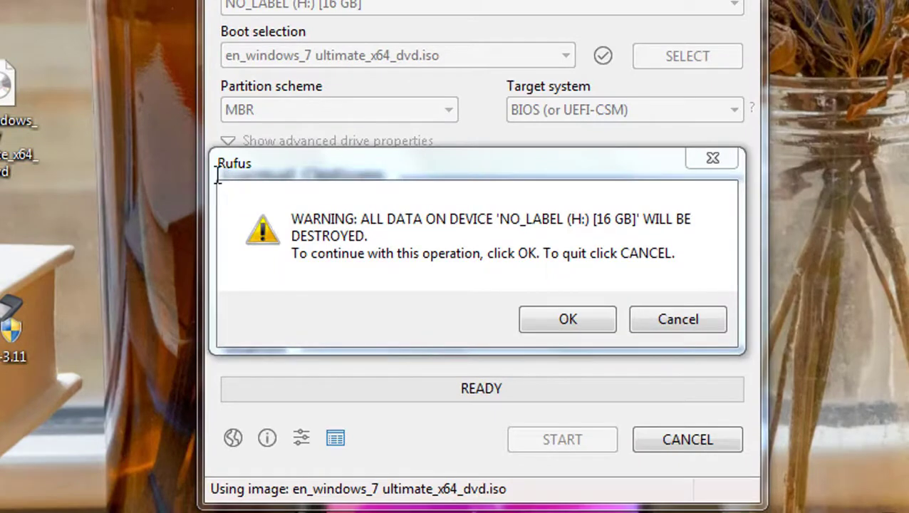
pyautogui.moveTo(217, 175)
pyautogui.mouseDown()
pyautogui.moveTo(368, 266)
pyautogui.moveTo(580, 305)
pyautogui.moveTo(710, 303)
pyautogui.mouseUp()
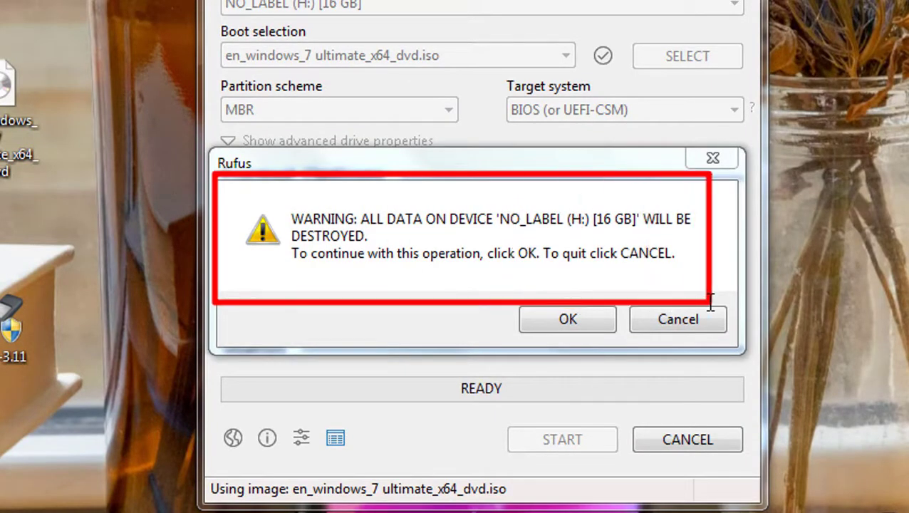
pyautogui.press('Escape')
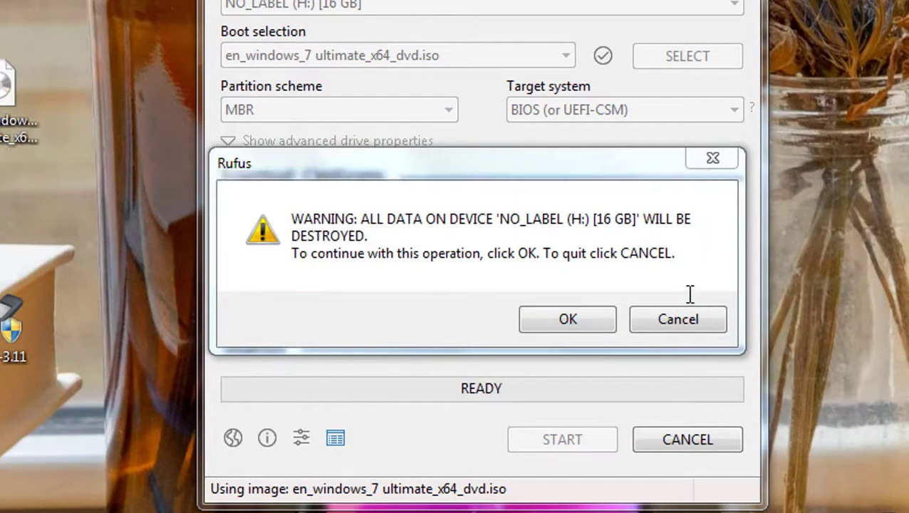
pyautogui.click(543, 318)
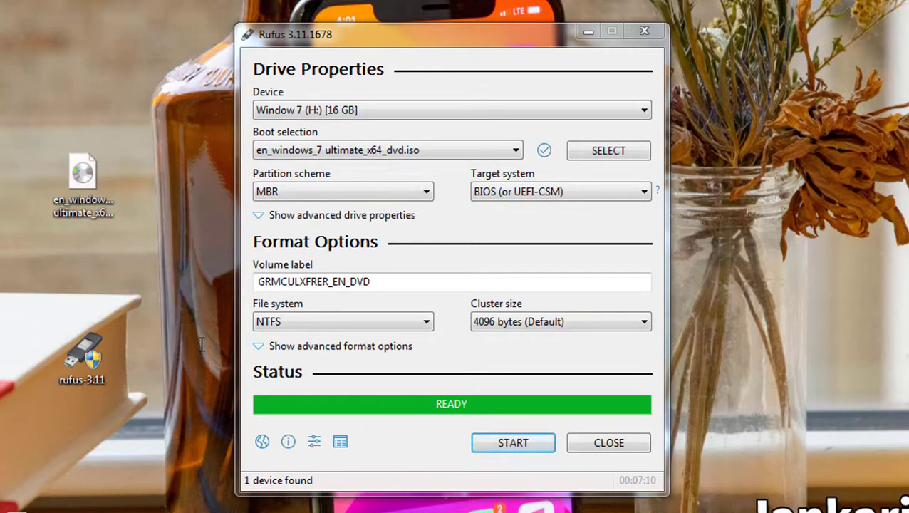
# Step: Minimize Rufus and check the Window 7 (H:) pendrive in the Computer window
pyautogui.moveTo(244, 376)
pyautogui.mouseDown()
pyautogui.moveTo(248, 396)
pyautogui.moveTo(298, 433)
pyautogui.moveTo(673, 433)
pyautogui.mouseUp()
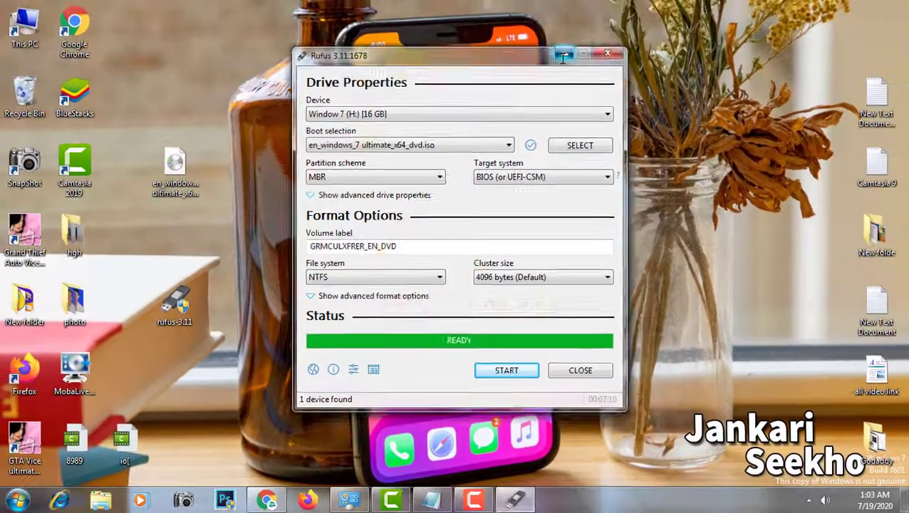
pyautogui.click(563, 55)
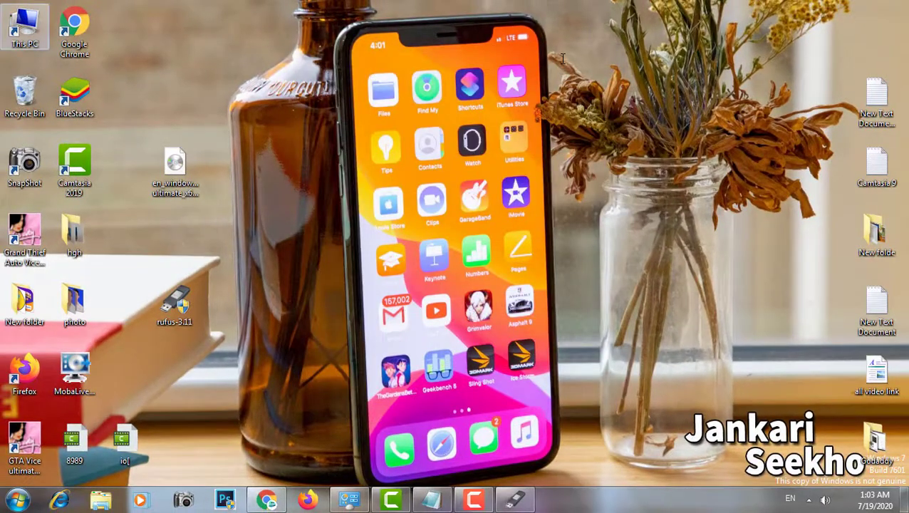
pyautogui.press('super+e')
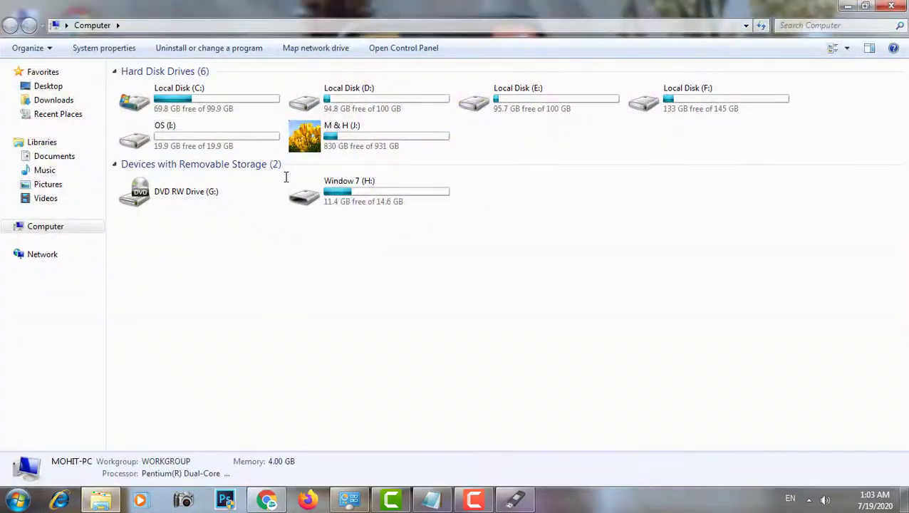
pyautogui.moveTo(285, 163); pyautogui.dragTo(471, 212)
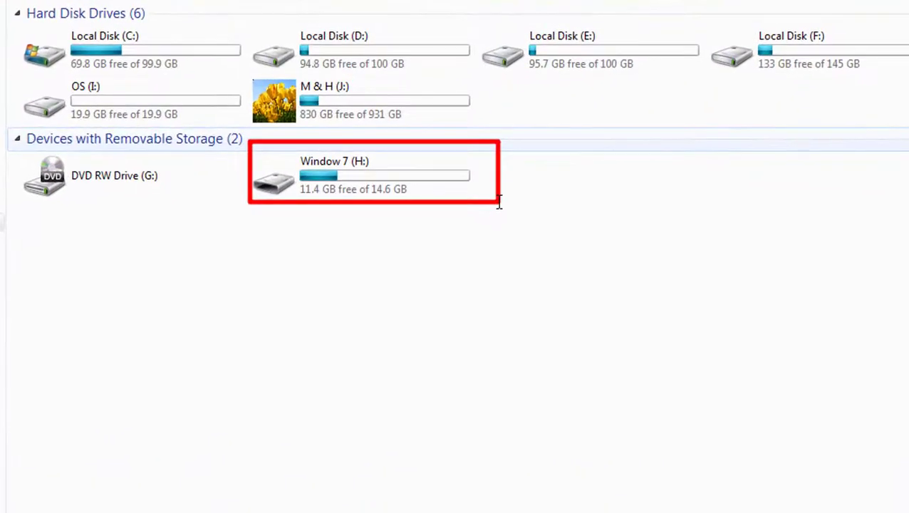
# Step: Eject the Window 7 (H:) pendrive
pyautogui.rightClick(352, 172)
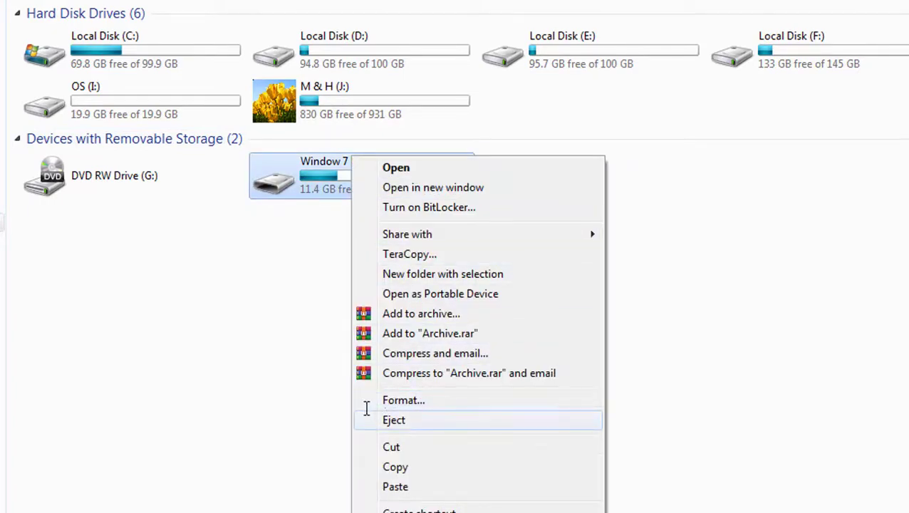
pyautogui.moveTo(363, 408); pyautogui.dragTo(406, 432)
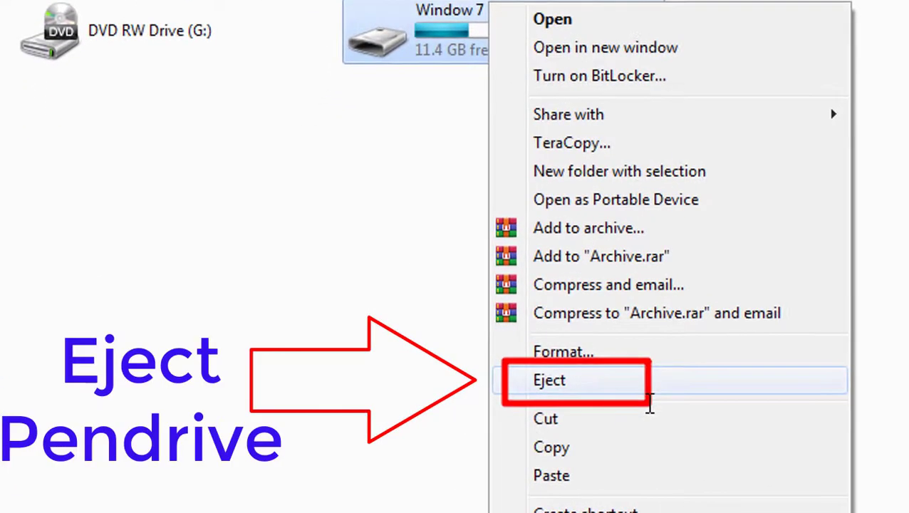
pyautogui.click(426, 426)
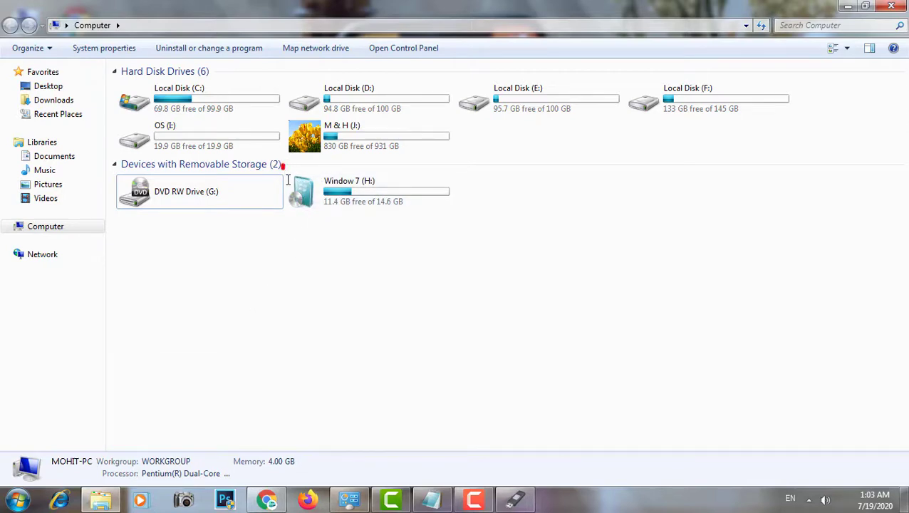
# Step: Open the reinserted Window 7 (H:) pendrive and view the combined properties of all its files and folders
pyautogui.moveTo(283, 165)
pyautogui.mouseDown()
pyautogui.moveTo(334, 209)
pyautogui.moveTo(472, 209)
pyautogui.mouseUp()
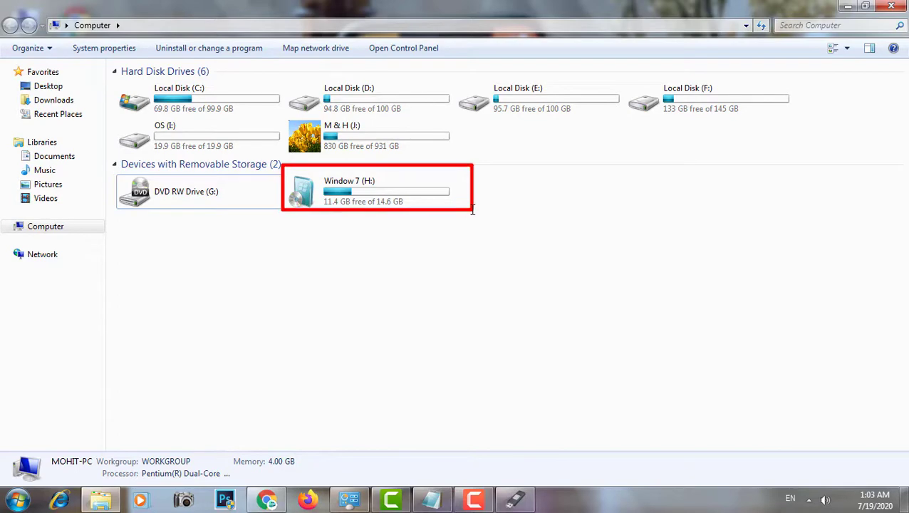
pyautogui.click(383, 195)
pyautogui.doubleClick(384, 195)
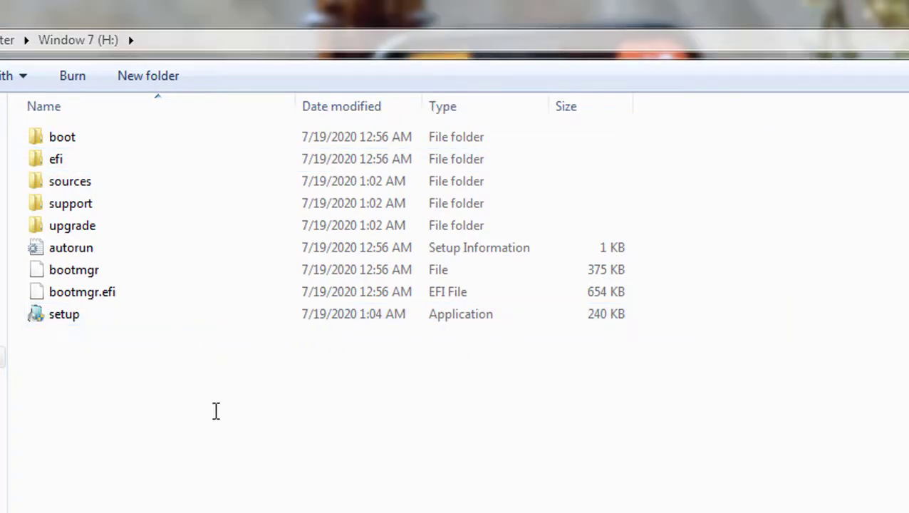
pyautogui.moveTo(214, 411); pyautogui.dragTo(190, 97)
pyautogui.rightClick(207, 141)
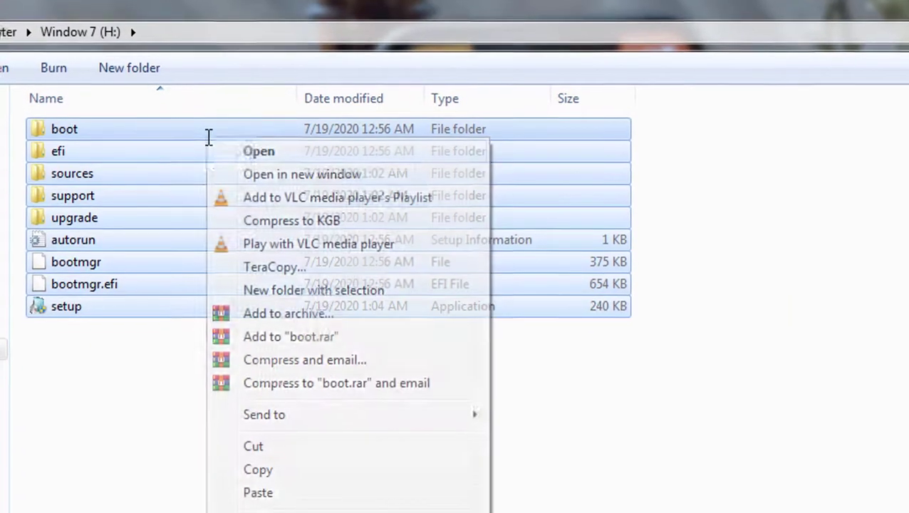
pyautogui.click(343, 467)
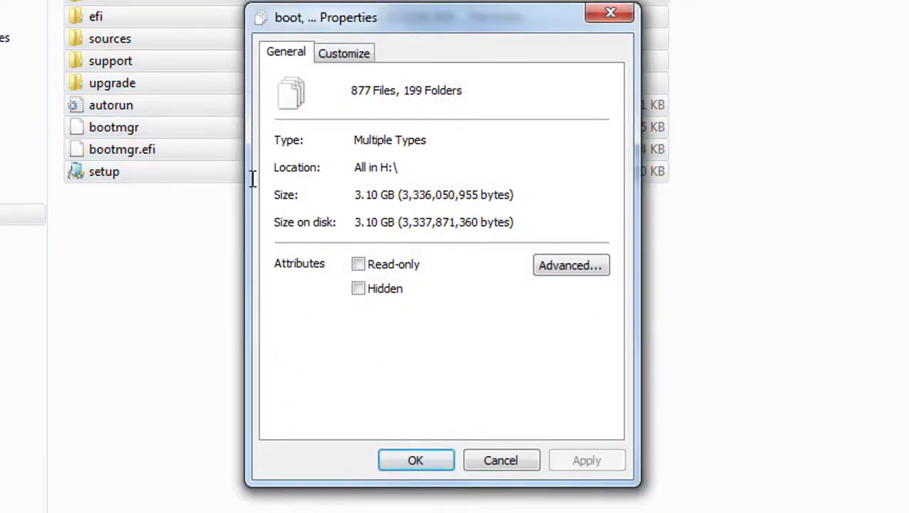
# Step: Check the total size of the pendrive's files, and close the properties and the drive window
pyautogui.moveTo(300, 212); pyautogui.dragTo(528, 216)
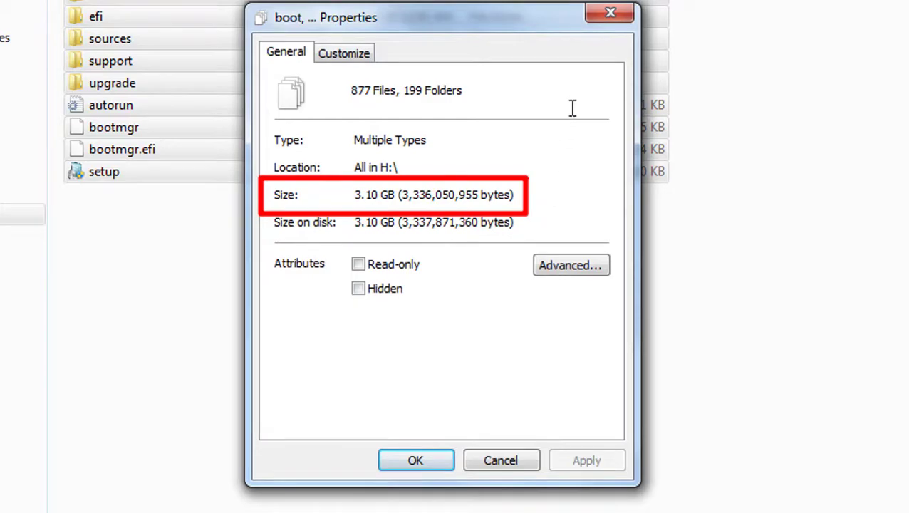
pyautogui.press('Escape')
pyautogui.click(608, 12)
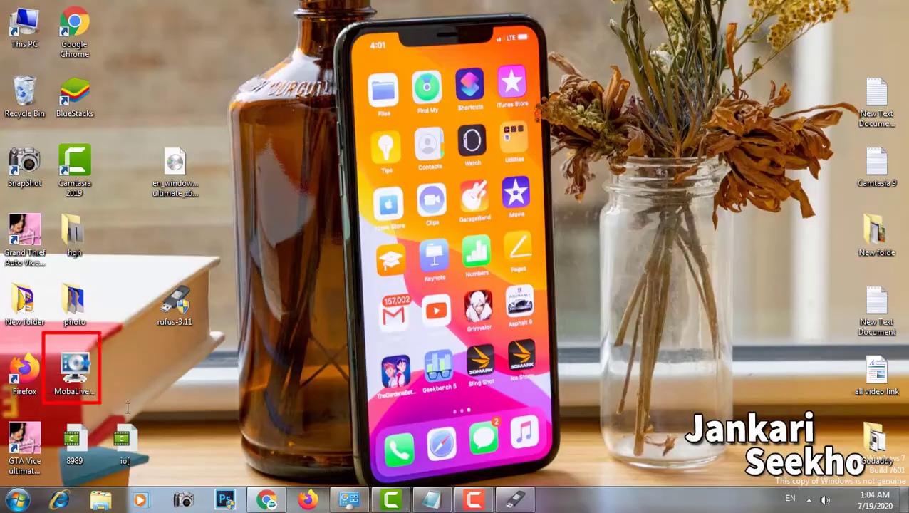
# Step: Launch MobaLiveCD_v2.1 from the desktop to test the bootable pendrive
pyautogui.moveTo(128, 408); pyautogui.dragTo(132, 407)
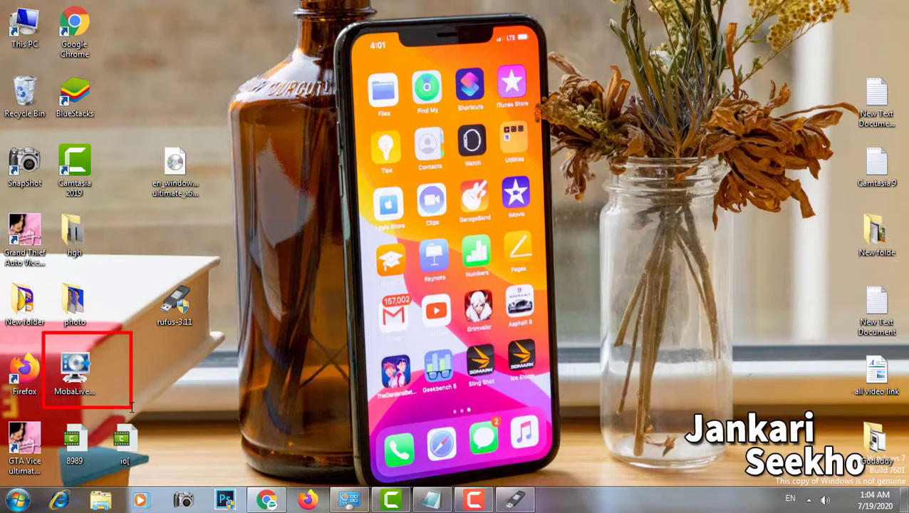
pyautogui.click(75, 371)
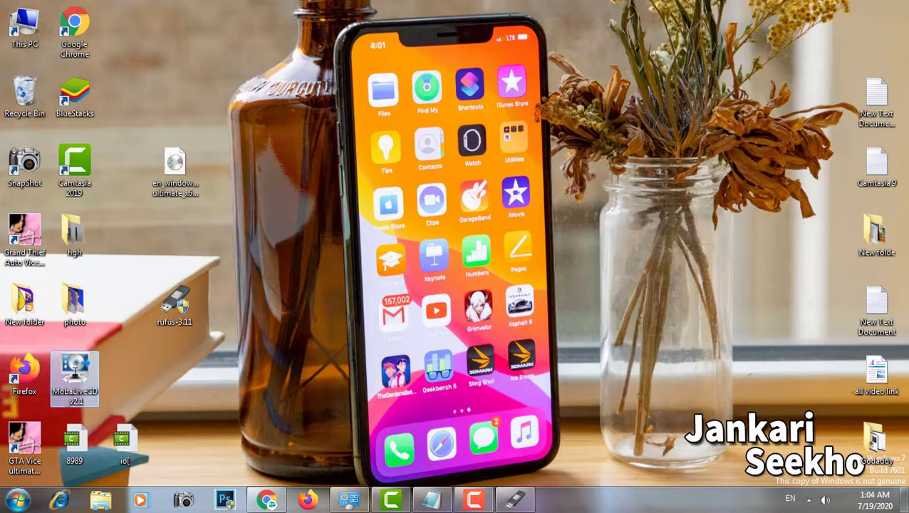
pyautogui.doubleClick(75, 372)
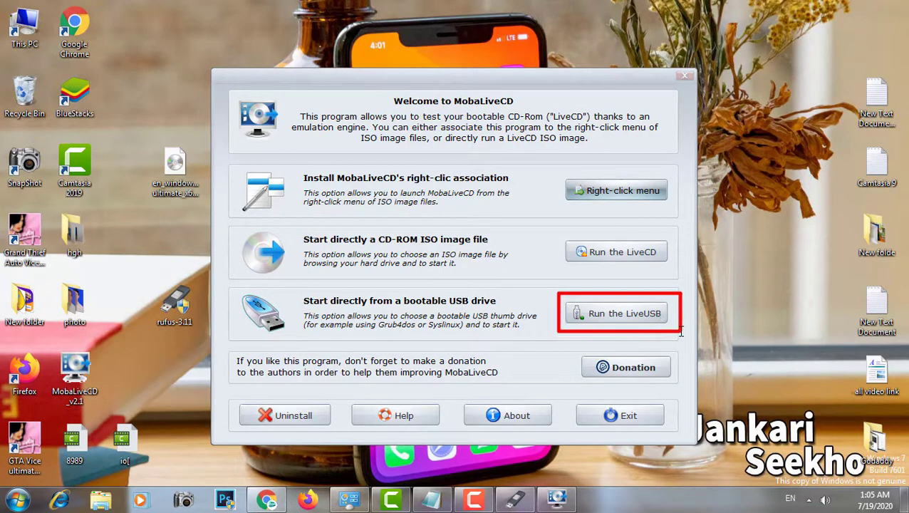
# Step: Run the LiveUSB test from USB drive h: and answer the hard disk image prompt to boot the virtual machine
pyautogui.click(629, 316)
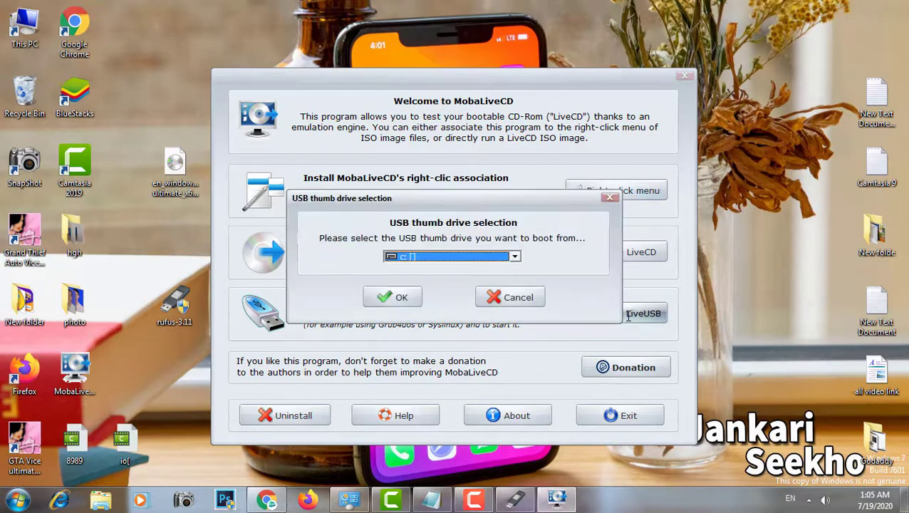
pyautogui.hotkey('alt', 'Down')
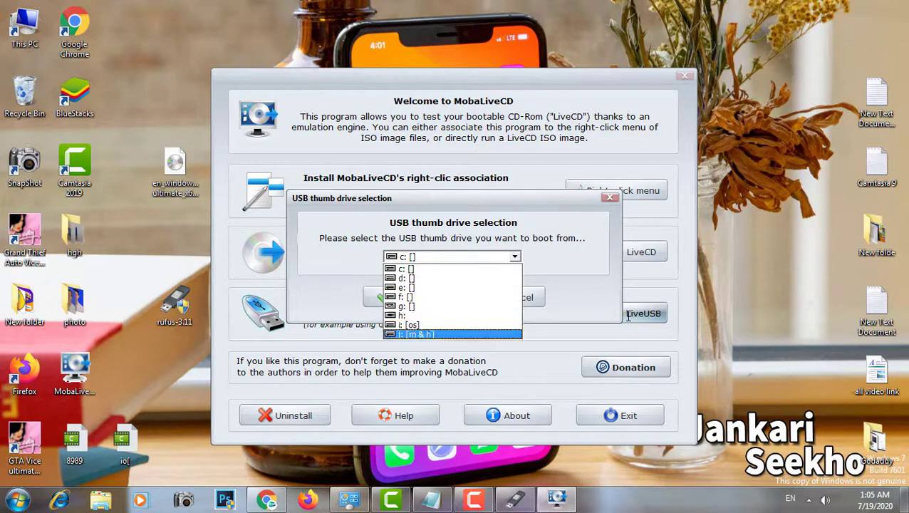
pyautogui.press('Return')
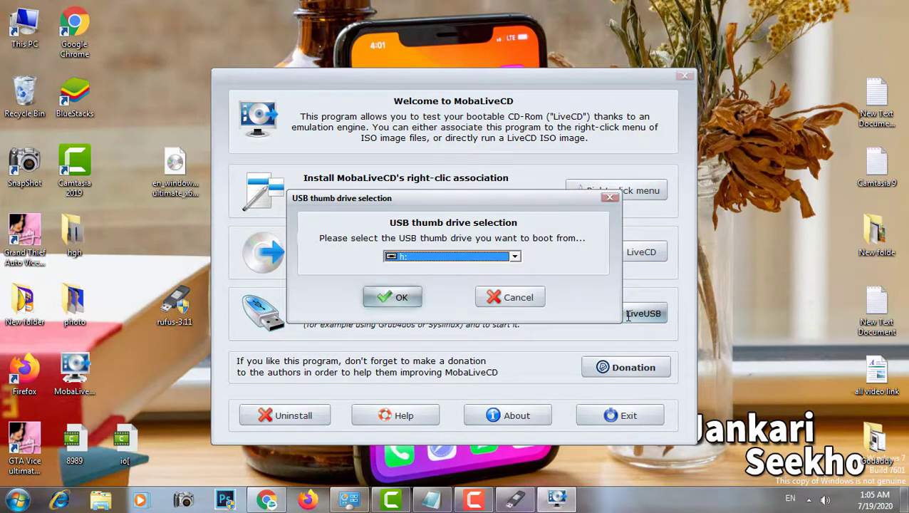
pyautogui.press('Return')
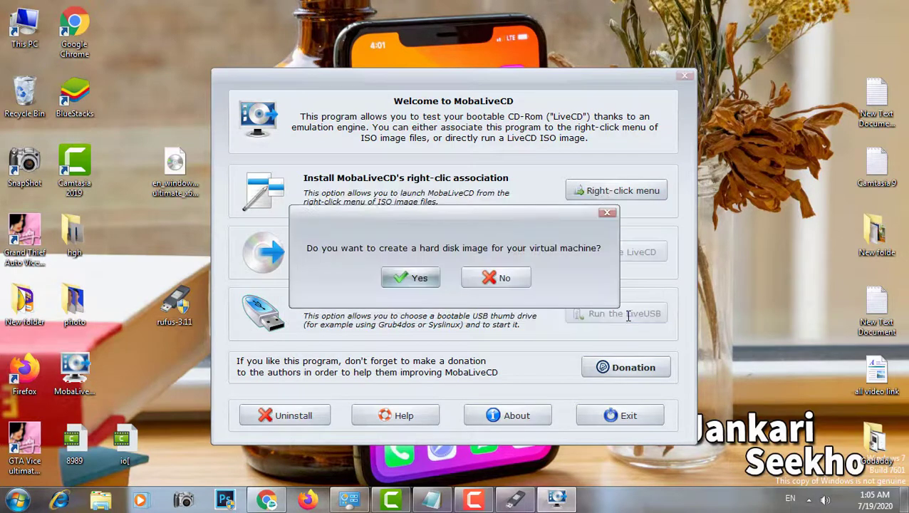
pyautogui.press('Return')
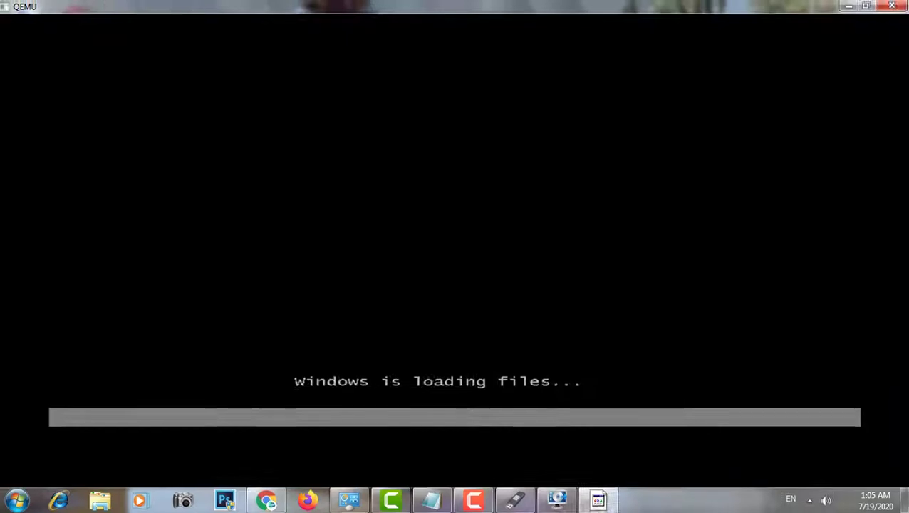